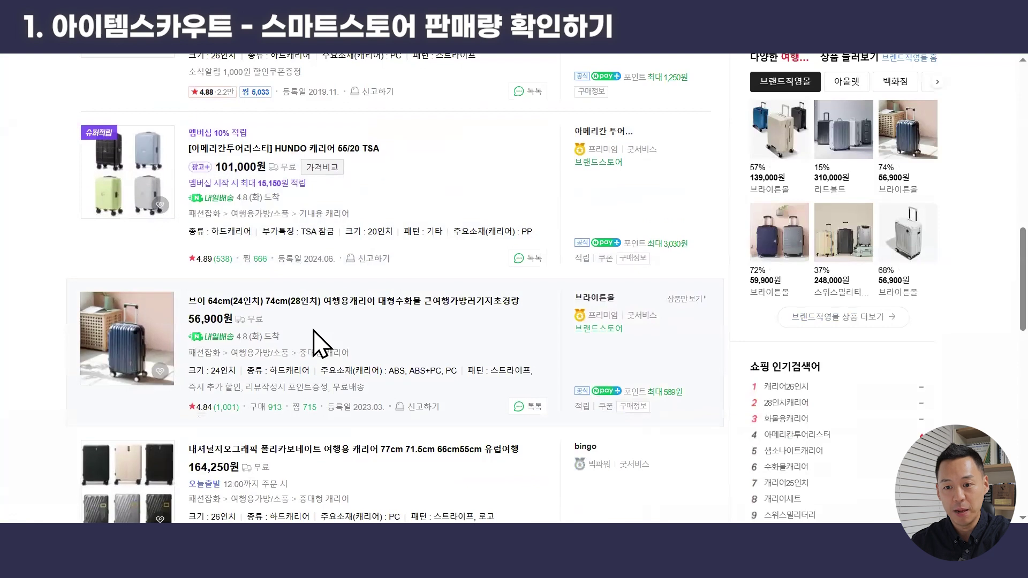
# Open 브라이튼몰's 브이 64cm(24인치) 74cm(28인치) suitcase listing and examine its estimated 7-day sales and purchase figures in the itemscout overview
pyautogui.click(254, 304)
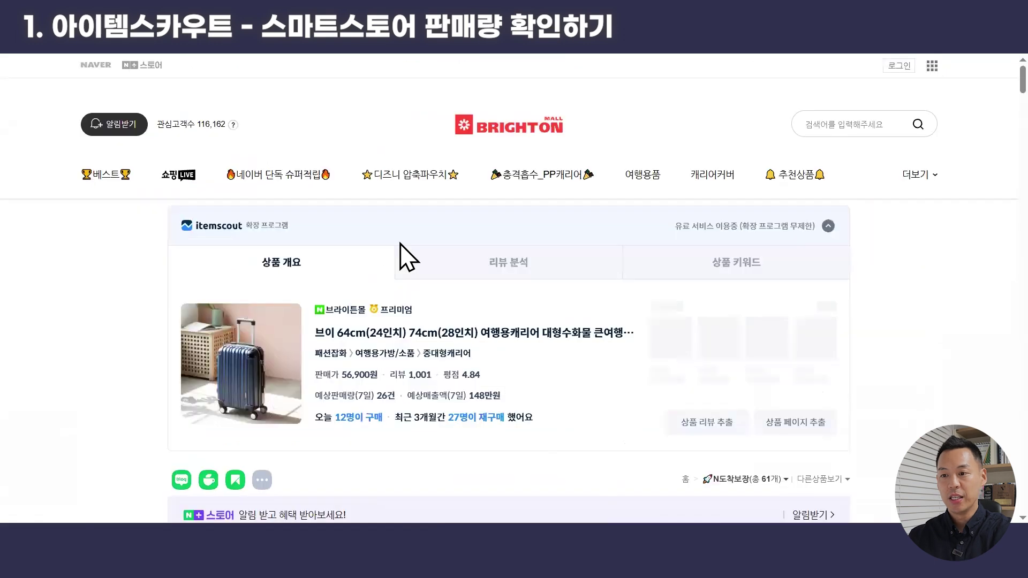
pyautogui.scroll(-1, 396, 278)
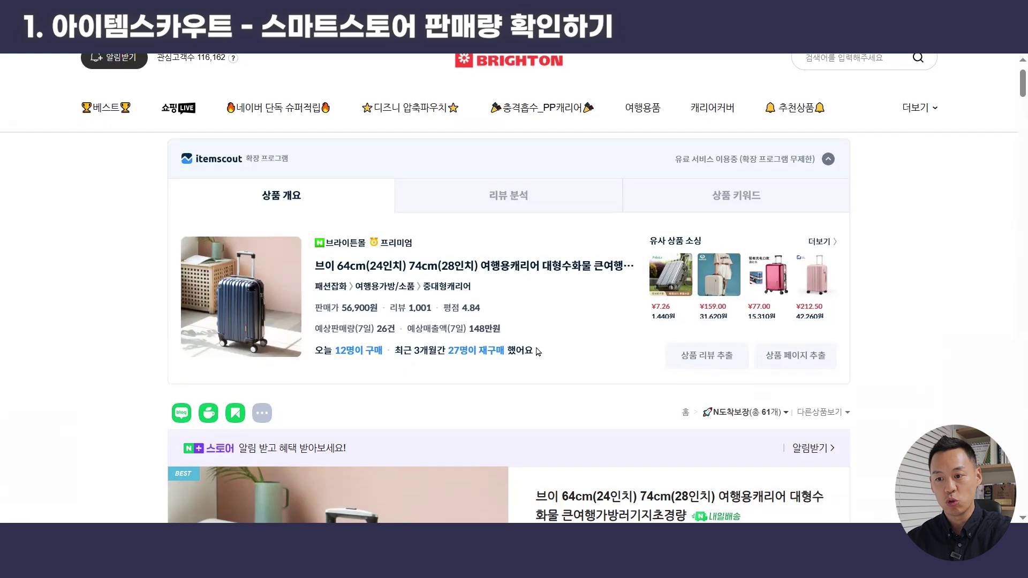
pyautogui.moveTo(312, 330); pyautogui.dragTo(514, 344)
pyautogui.click(412, 341)
pyautogui.click(565, 344)
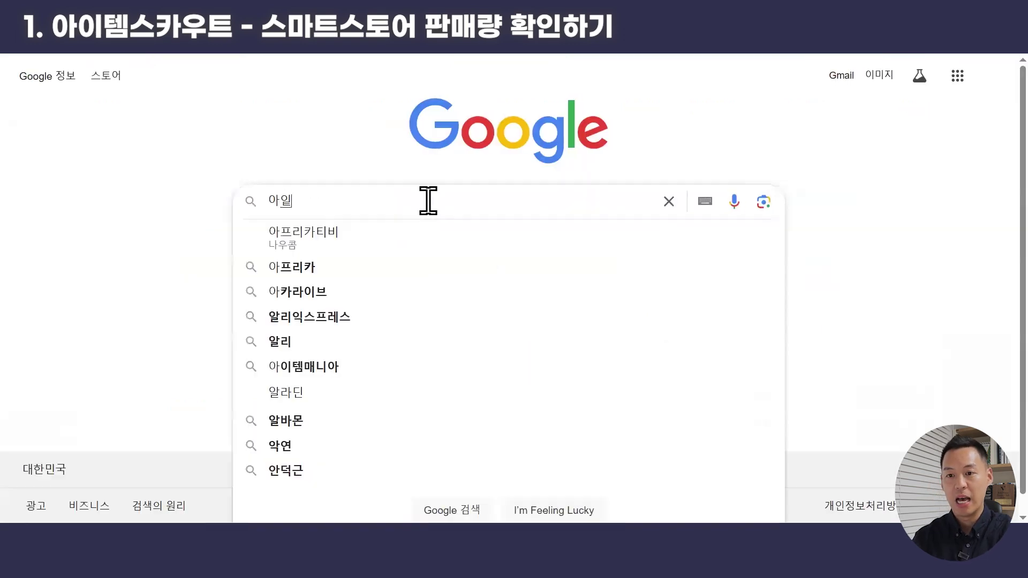
# Search Google for 아이템스카우트 and open the extension's Chrome Web Store page
pyautogui.write('템스카우트')
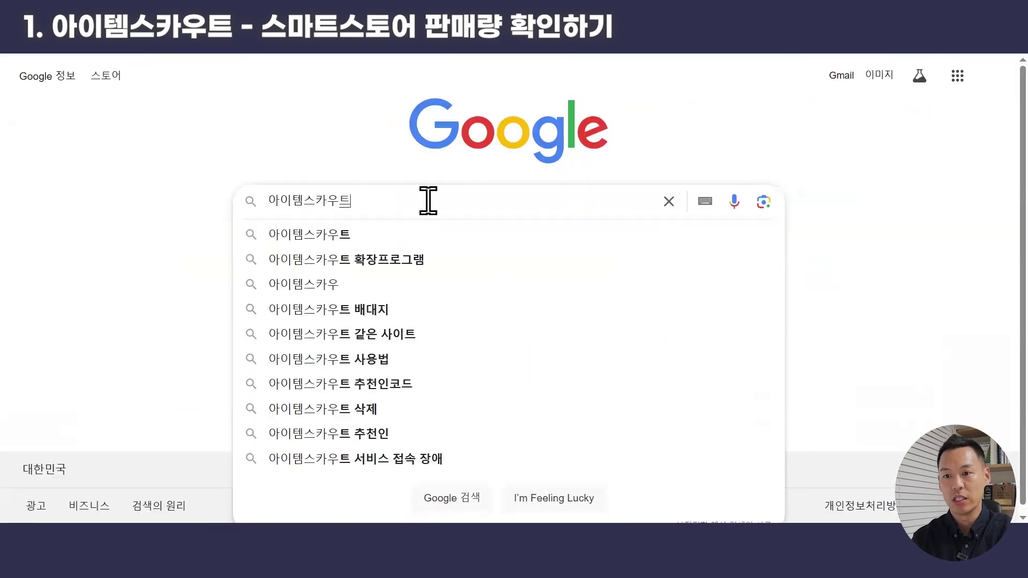
pyautogui.press('Return')
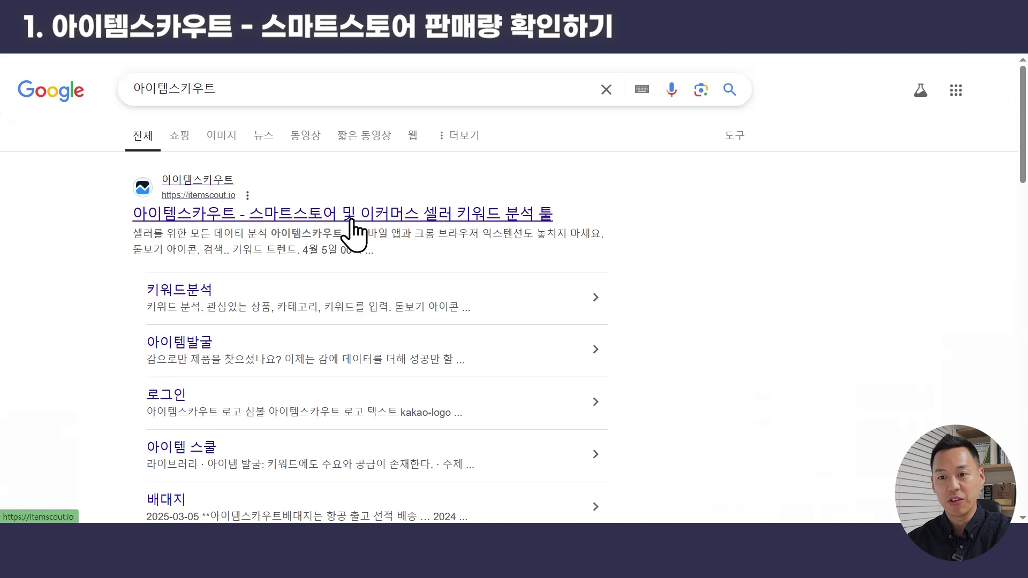
pyautogui.scroll(-7, 374, 228)
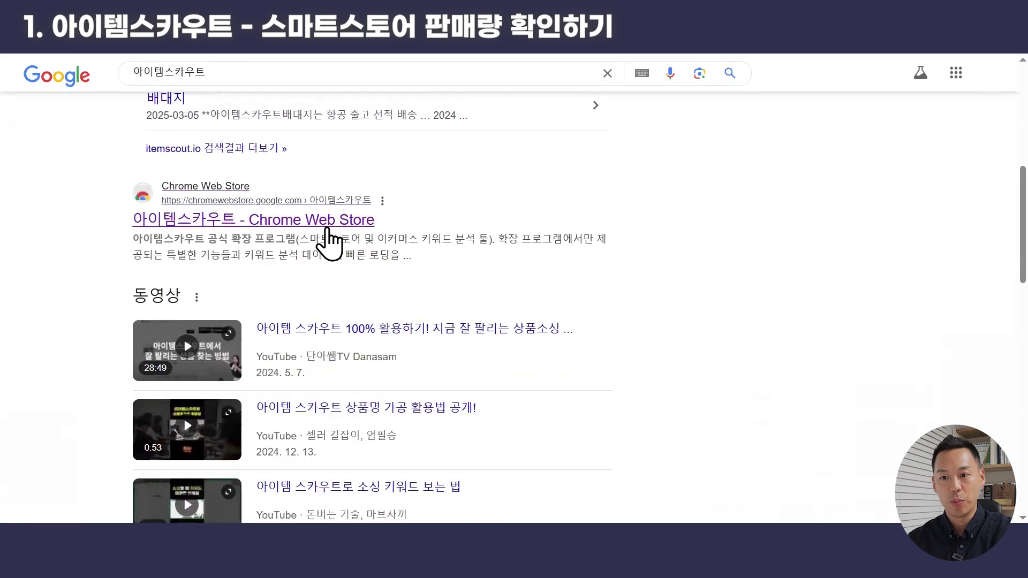
pyautogui.click(327, 227)
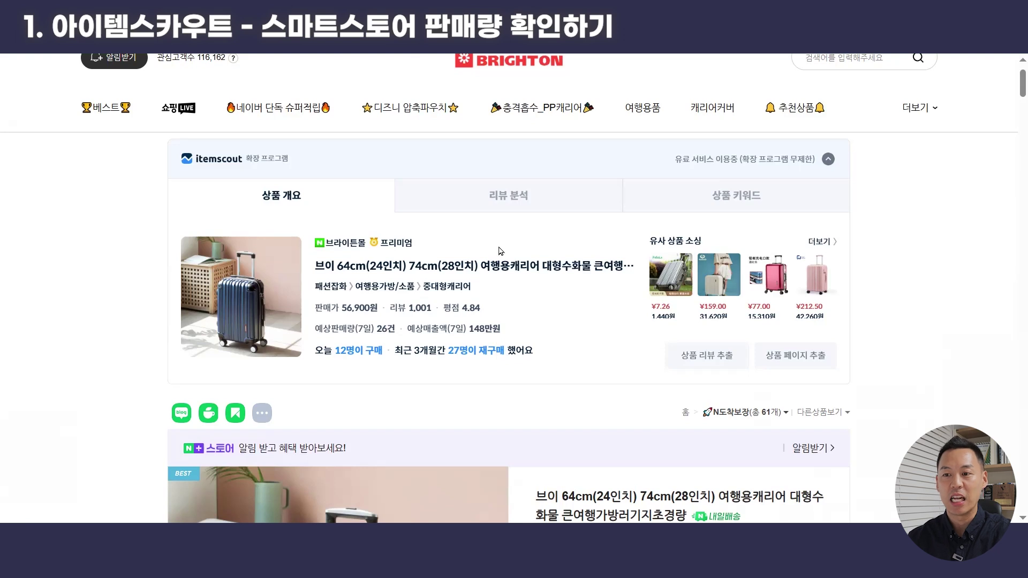
# Examine the 브라이튼몰 suitcase's 리뷰 분석 by option and its full 상품 키워드 lists of product-name words and tags in itemscout
pyautogui.click(511, 205)
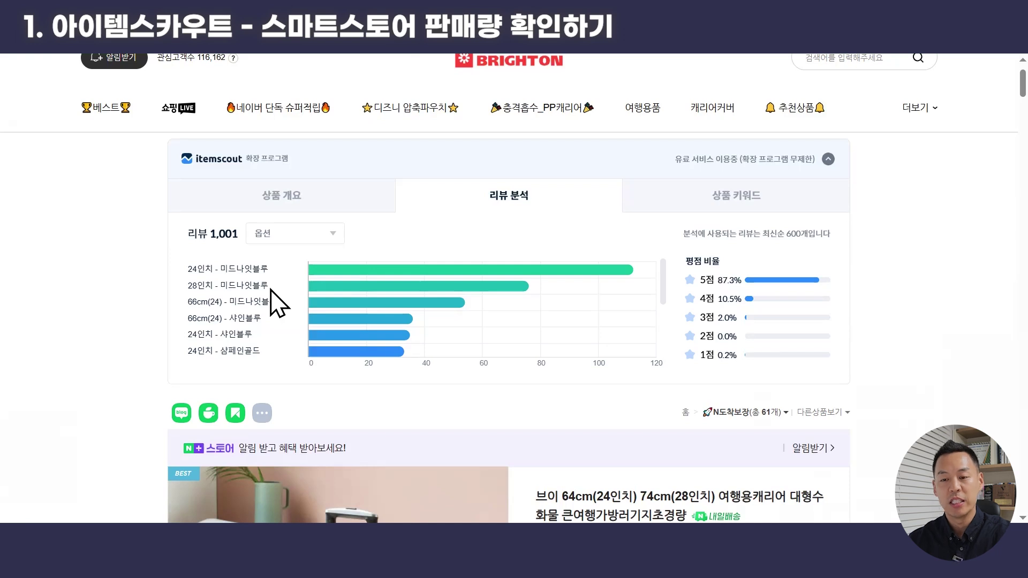
pyautogui.click(753, 206)
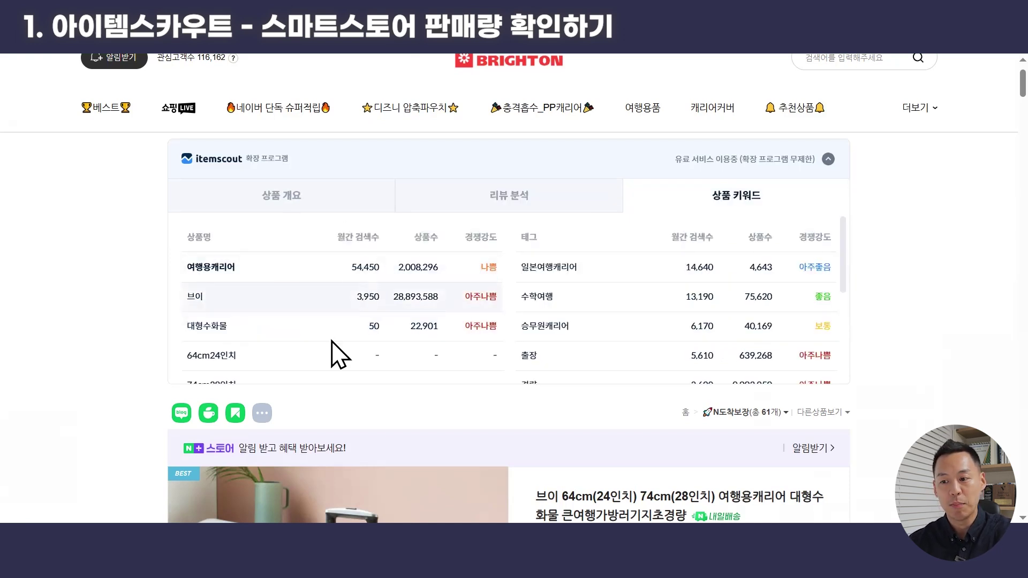
pyautogui.scroll(-3, 227, 284)
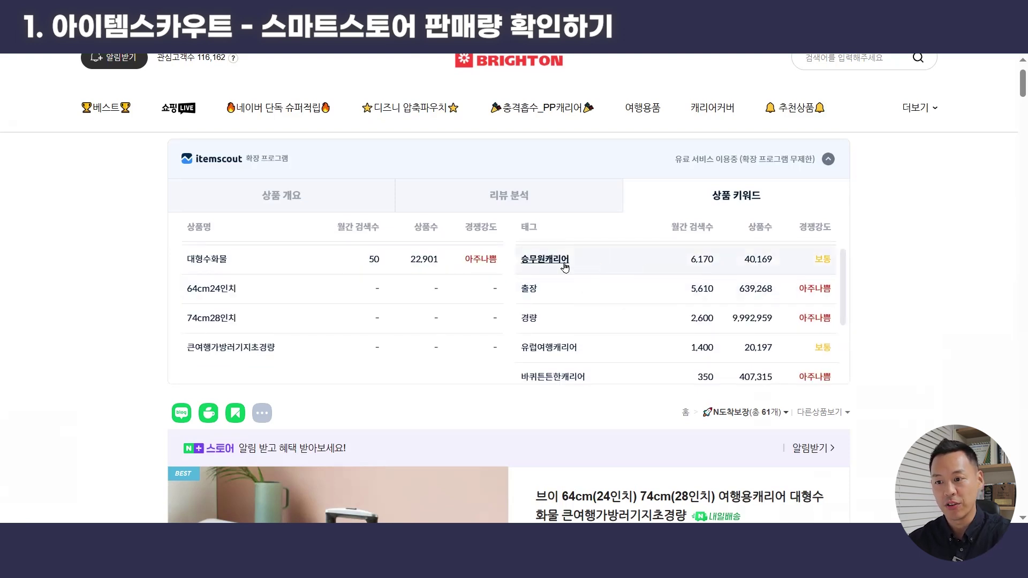
pyautogui.scroll(-5, 559, 270)
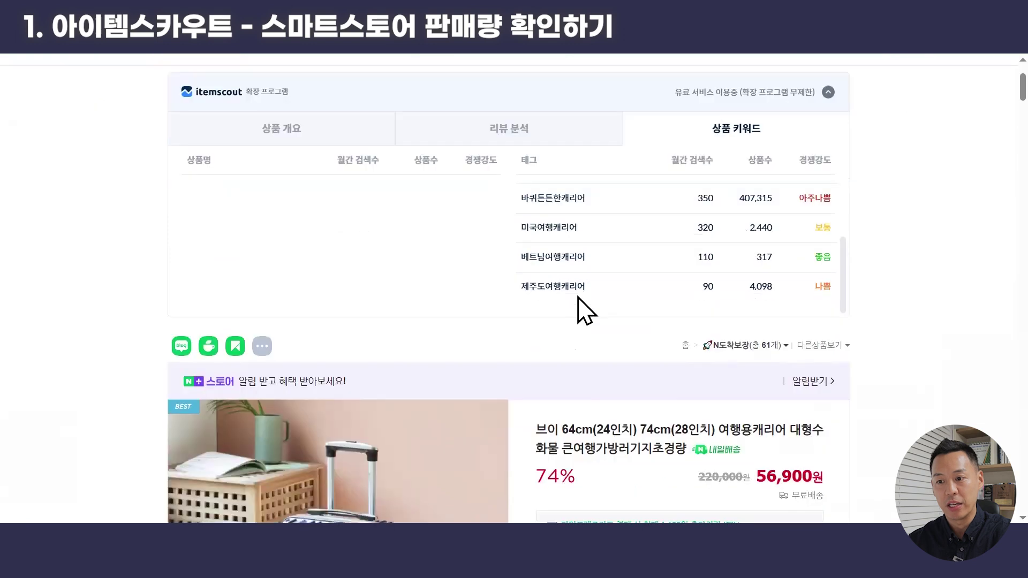
pyautogui.scroll(5, 607, 289)
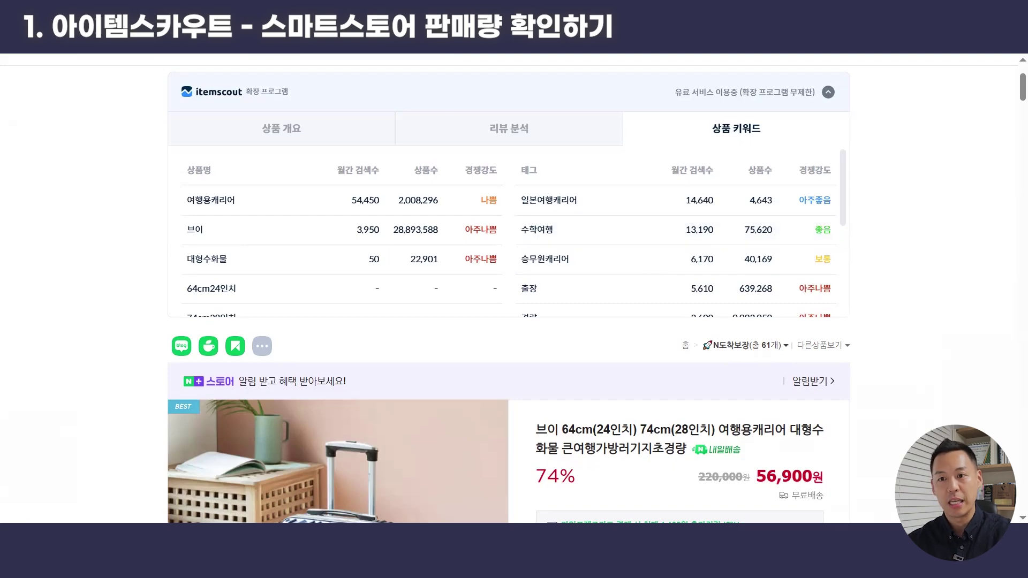
# Return to the shopping results, open bingo's 내셔널지오그래픽 77cm 71.5cm suitcase listing and check its estimated 7-day revenue in itemscout
pyautogui.hotkey('ctrl', 'w')
pyautogui.scroll(-3, 425, 241)
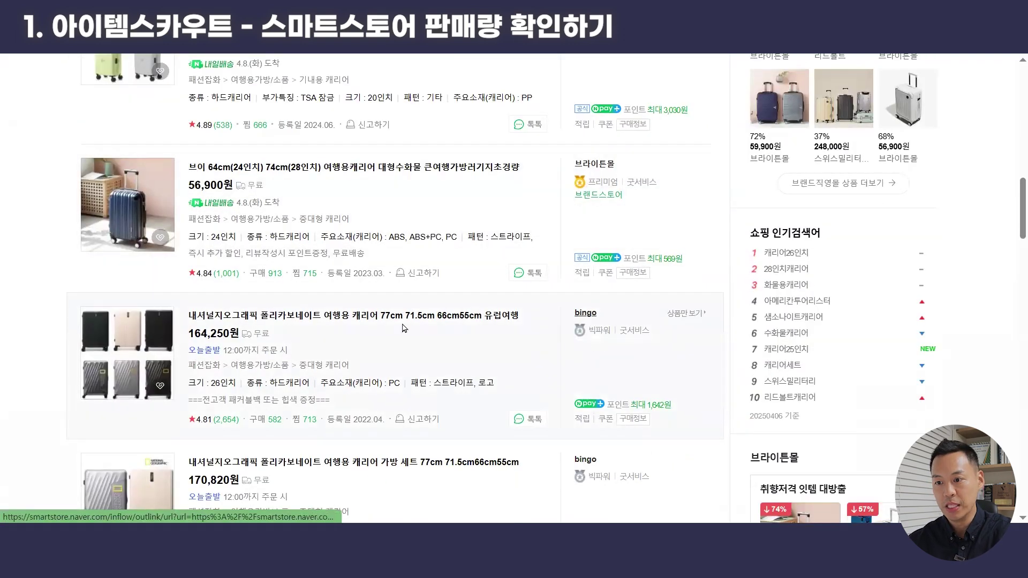
pyautogui.click(259, 317)
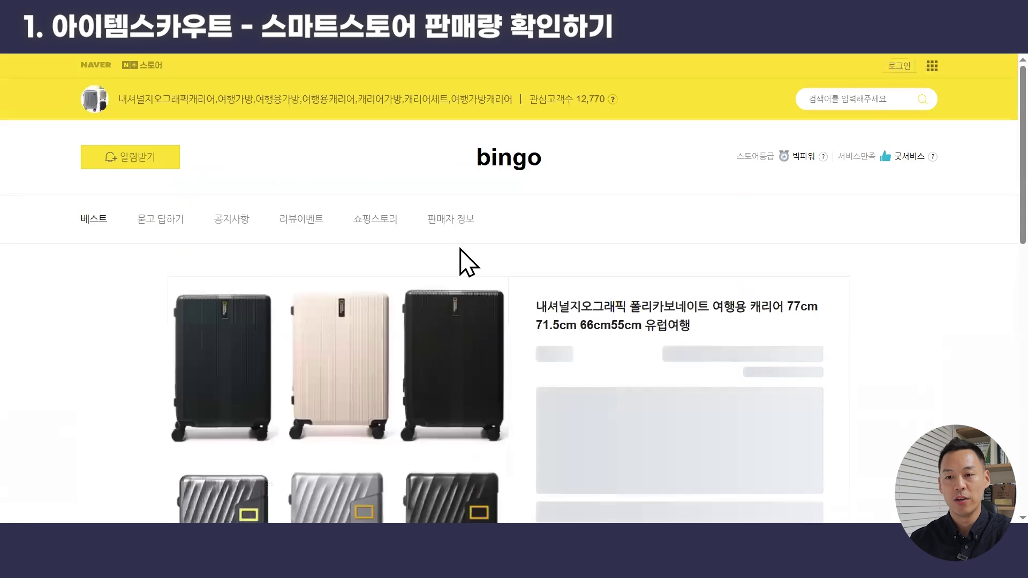
pyautogui.scroll(-3, 892, 219)
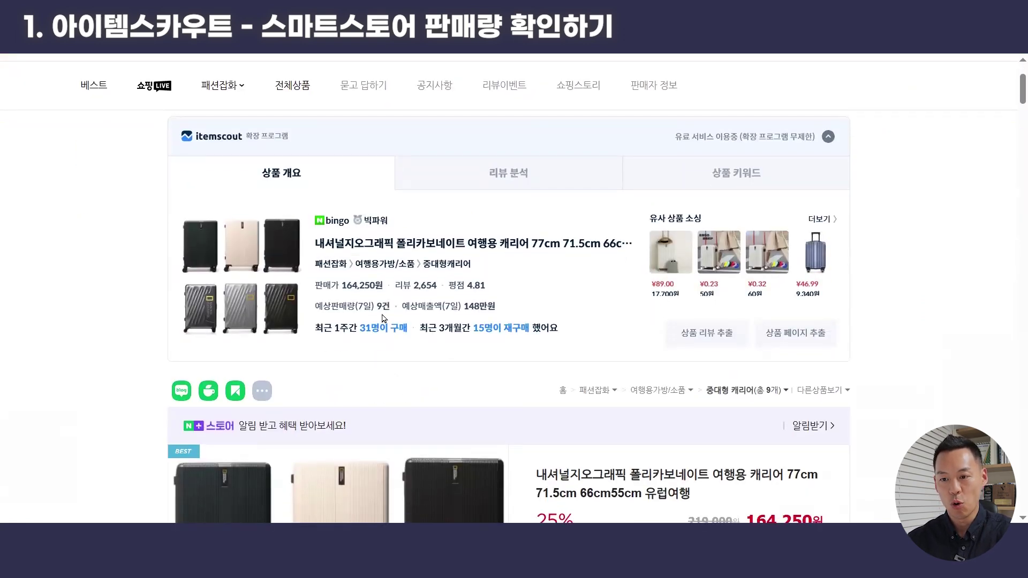
pyautogui.moveTo(405, 306); pyautogui.dragTo(498, 308)
pyautogui.click(517, 305)
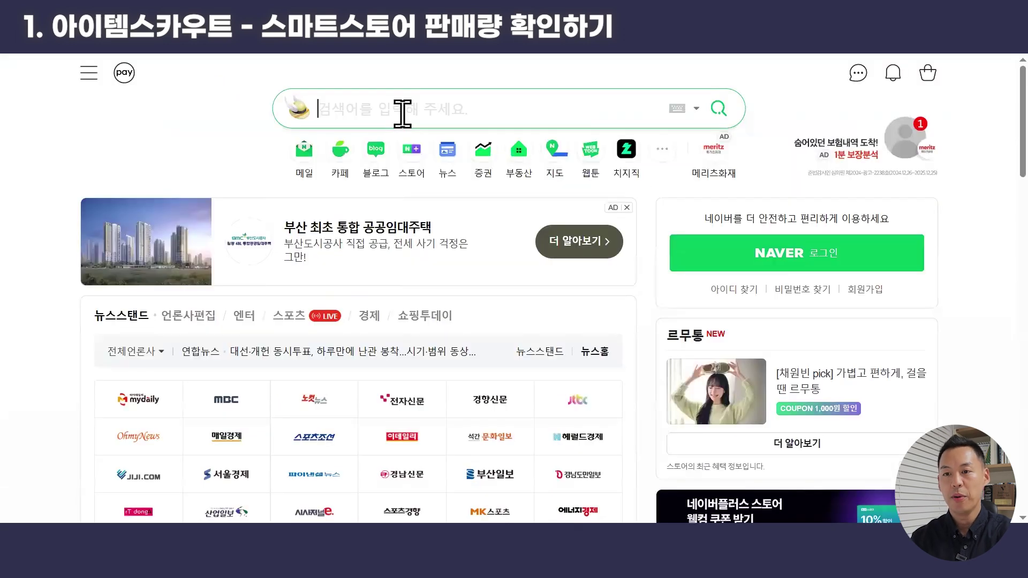
# Search Naver for 아이템스카우트, open the itemscout website and hide its 배대지 promotion for three days
pyautogui.write('아이템스카우트')
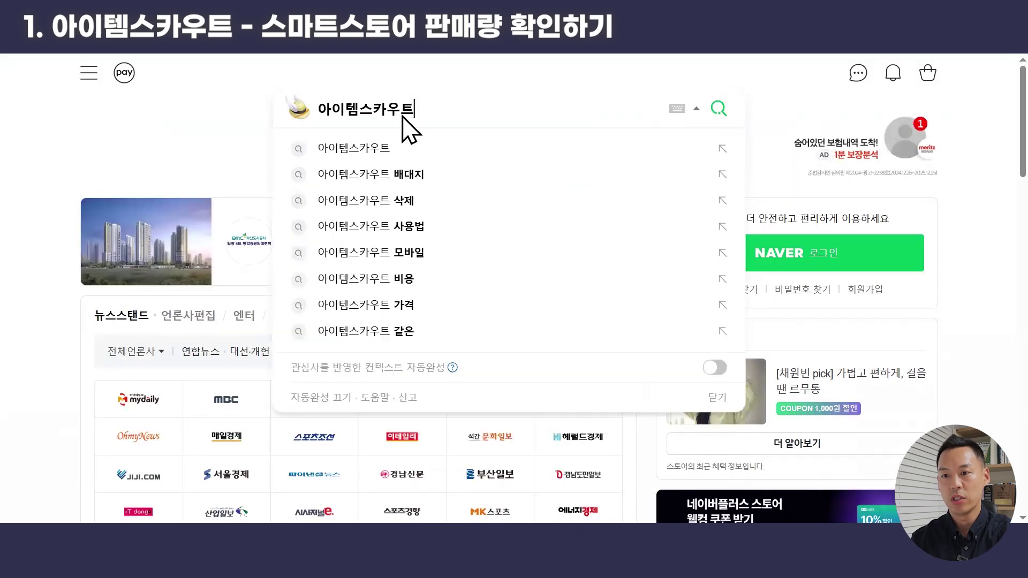
pyautogui.press('Return')
pyautogui.click(332, 205)
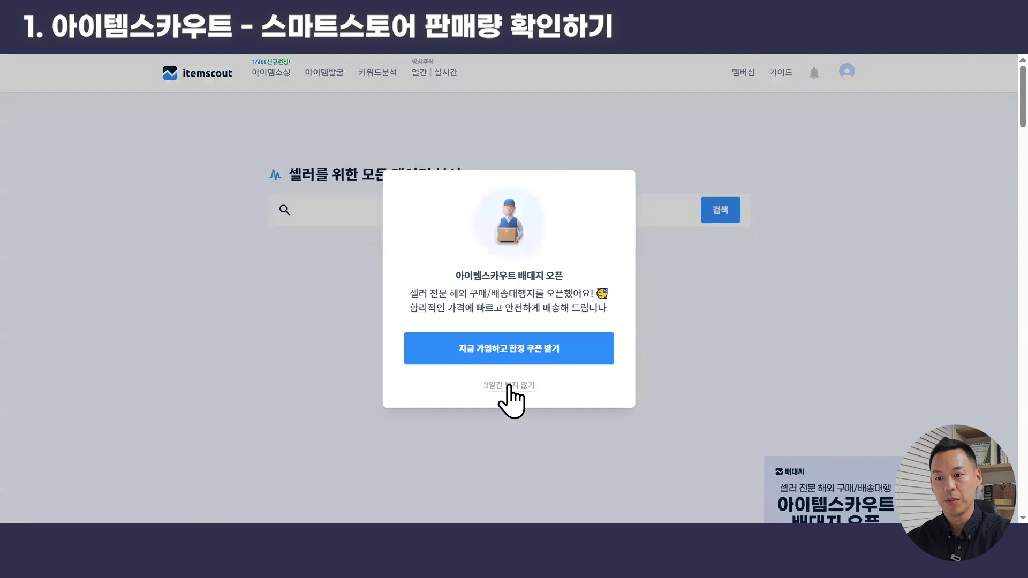
pyautogui.click(507, 384)
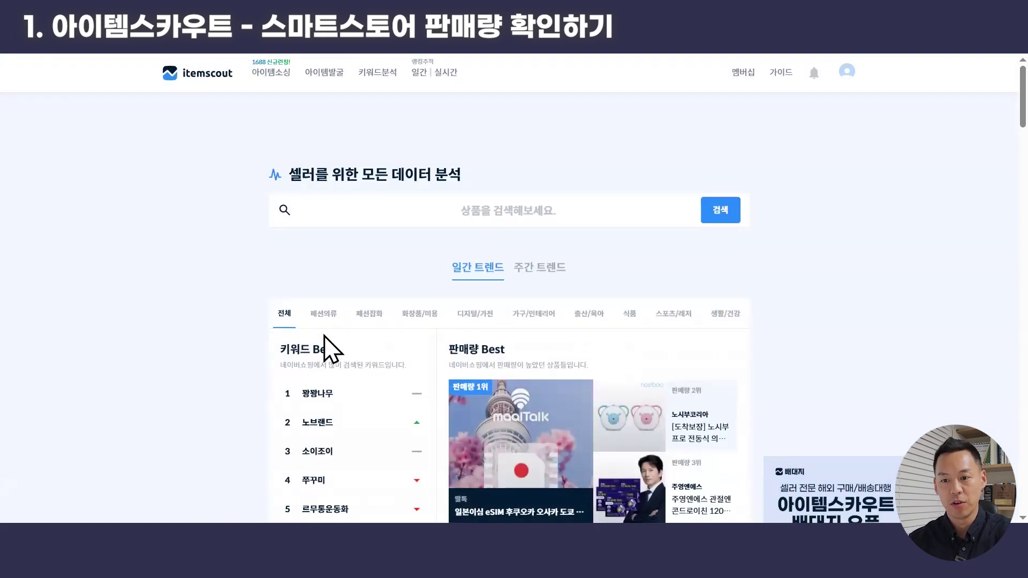
# Compare itemscout's best keywords and best sellers for 패션의류 and 패션잡화, including 주간 트렌드, and view the weekly 화장품/미용 category
pyautogui.scroll(-3, 284, 360)
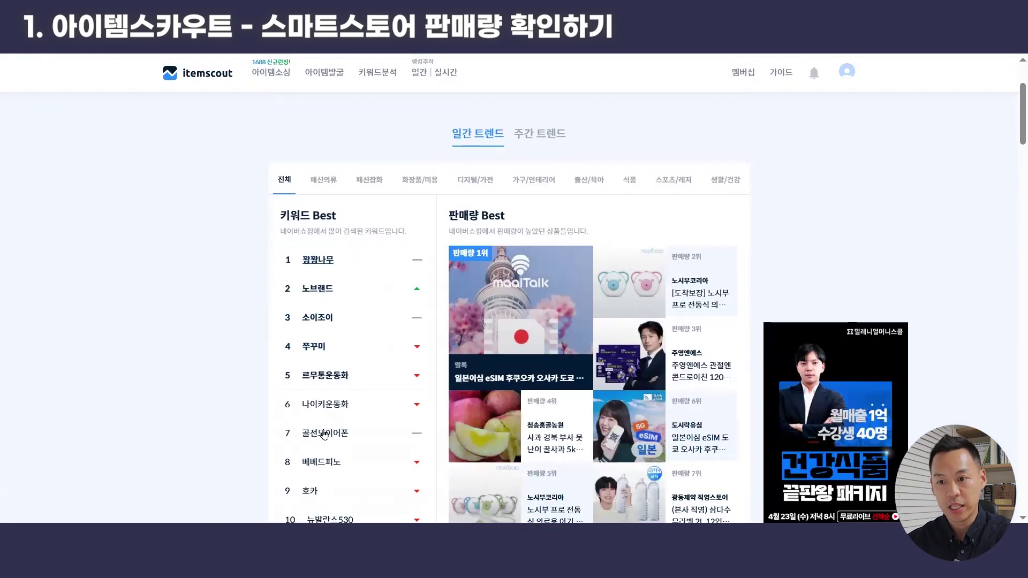
pyautogui.moveTo(279, 231); pyautogui.dragTo(417, 235)
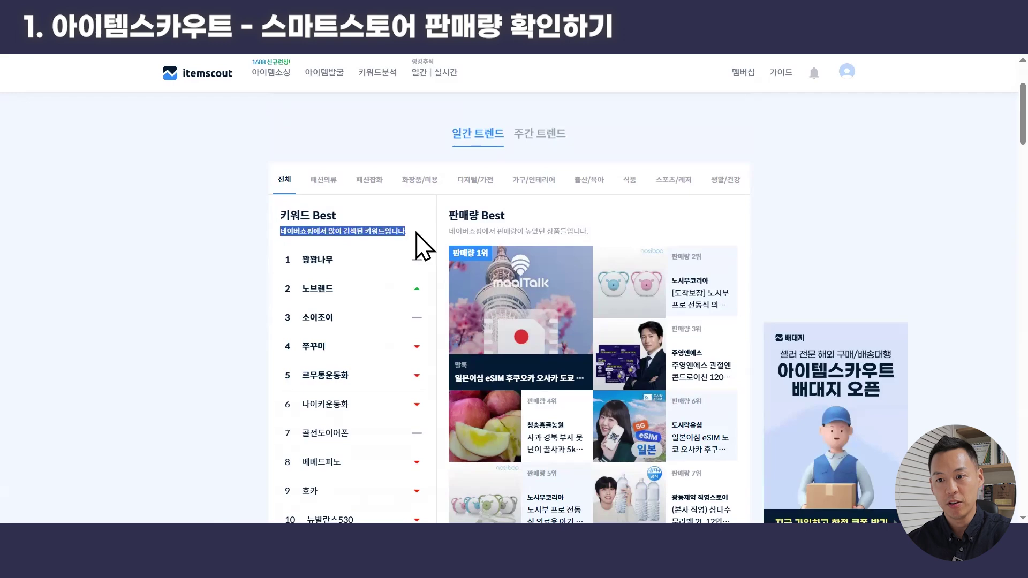
pyautogui.click(348, 227)
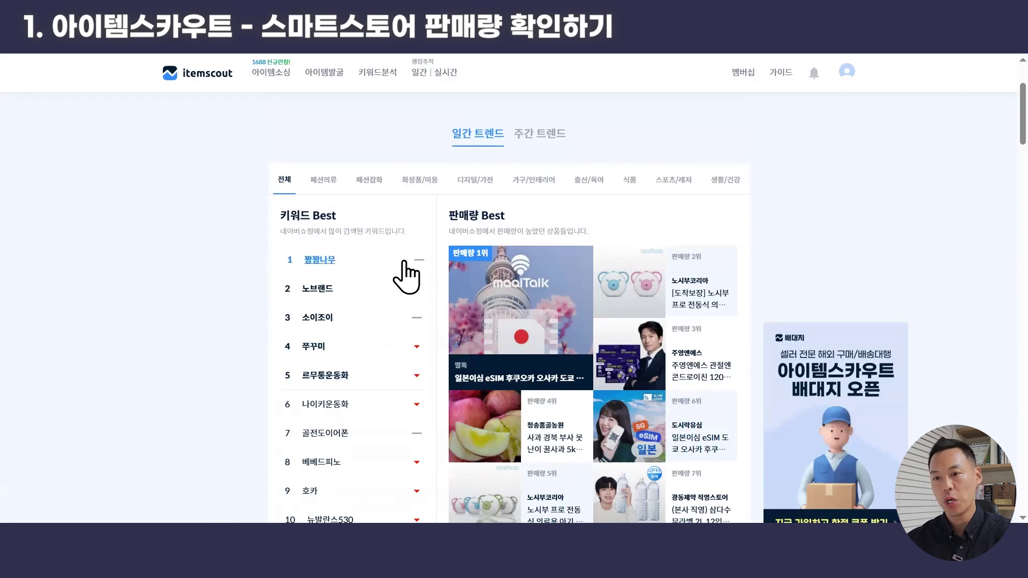
pyautogui.click(329, 182)
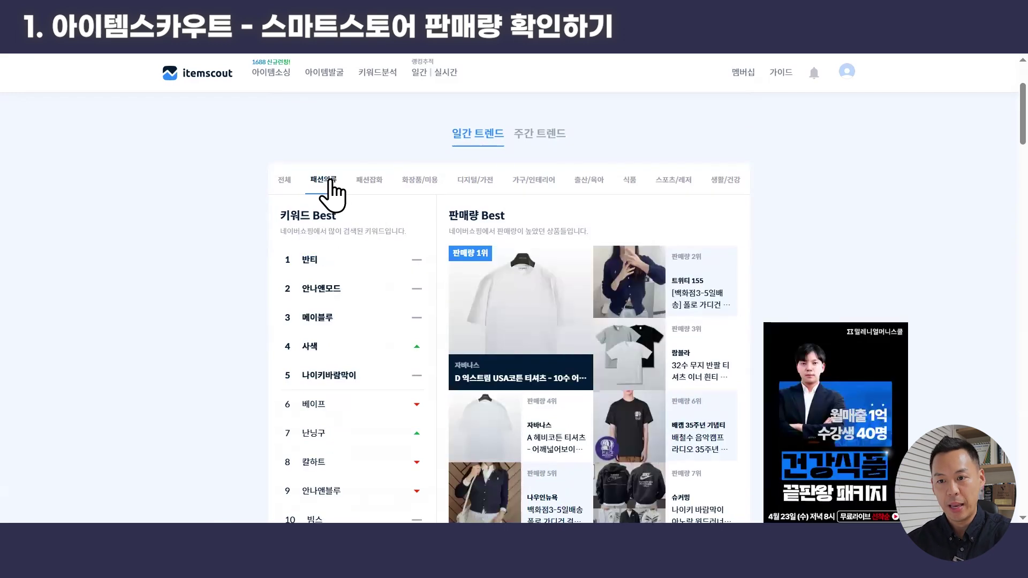
pyautogui.click(370, 182)
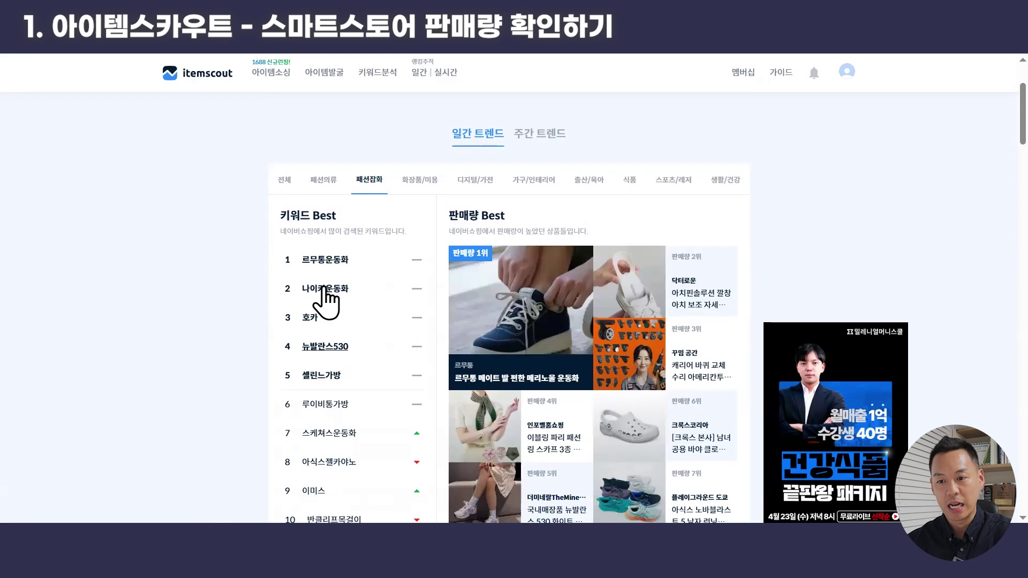
pyautogui.click(530, 135)
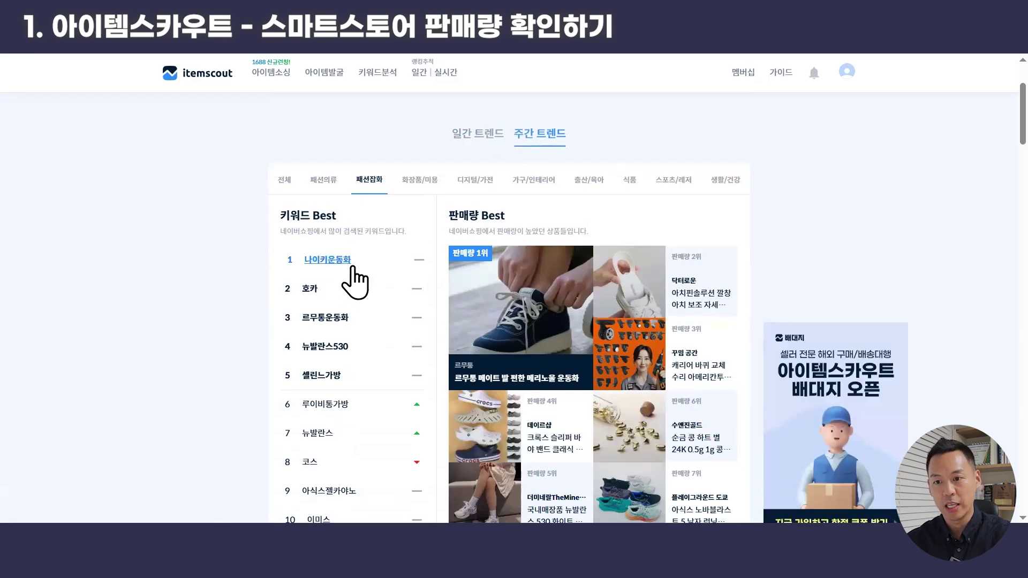
pyautogui.click(434, 184)
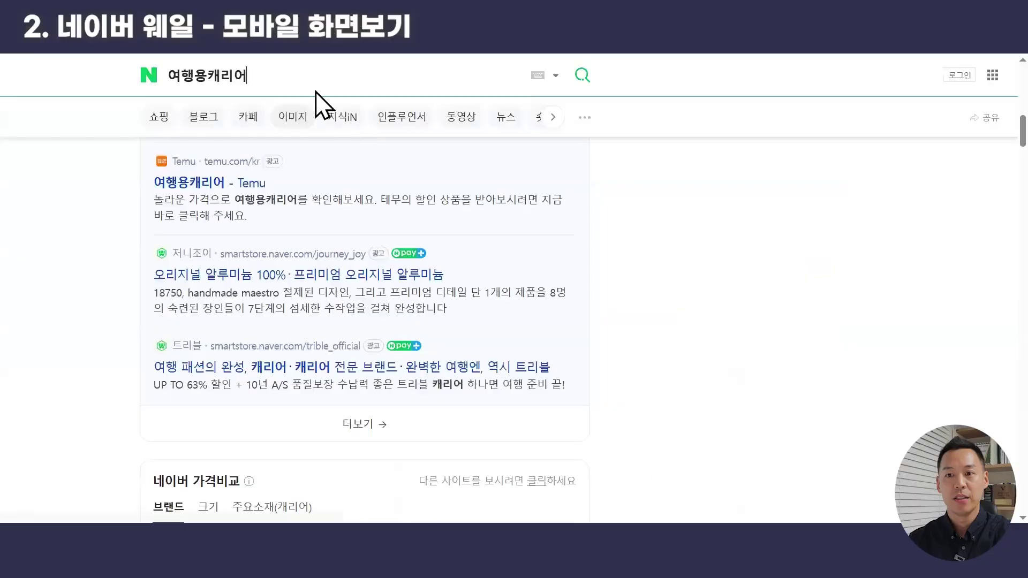
# Search Naver for 네이버 웨일 and open the Whale browser's website from the results
pyautogui.moveTo(251, 75); pyautogui.dragTo(50, 85)
pyautogui.write('네')
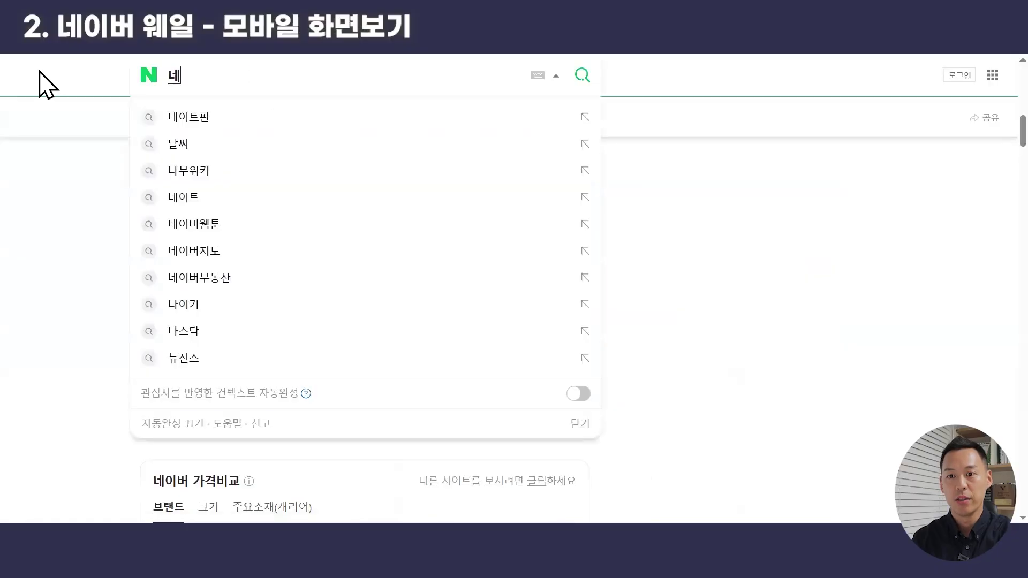
pyautogui.write('입버 웨일')
pyautogui.press('Return')
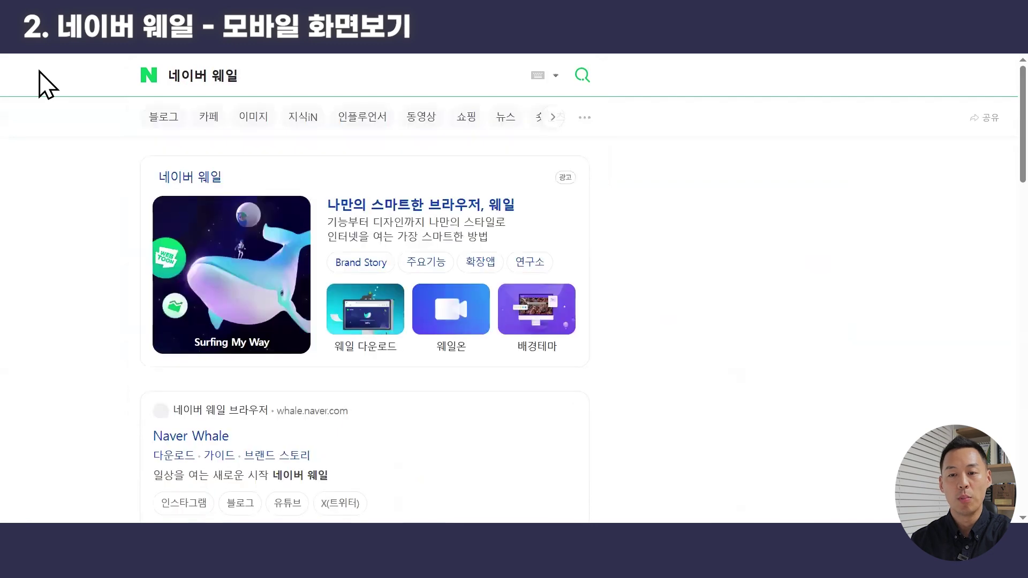
pyautogui.click(427, 208)
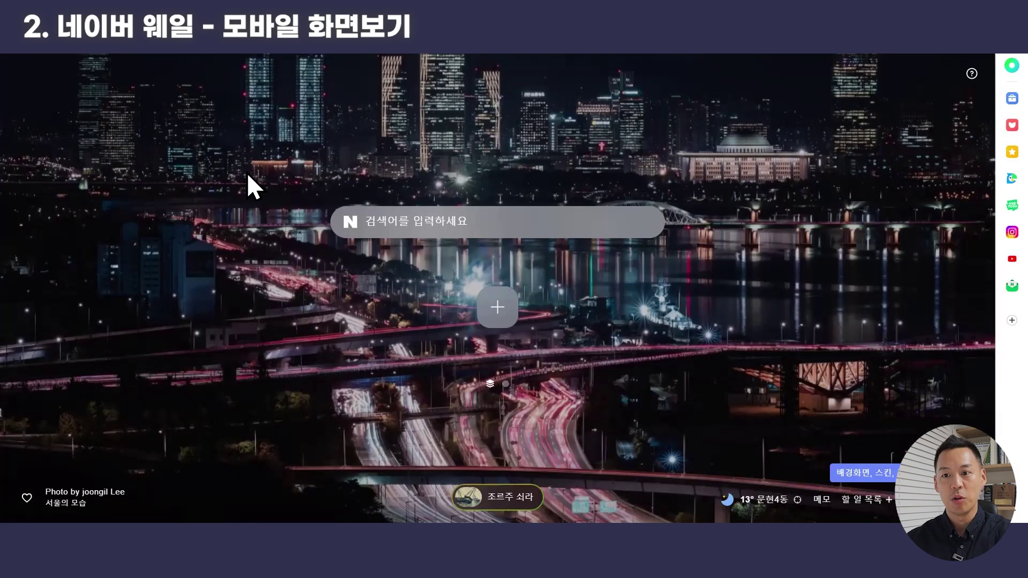
# In the Whale browser, search Naver for 여행용캐리어 and open its 가격비교 shopping results
pyautogui.click(415, 221)
pyautogui.write('여행용캐리어')
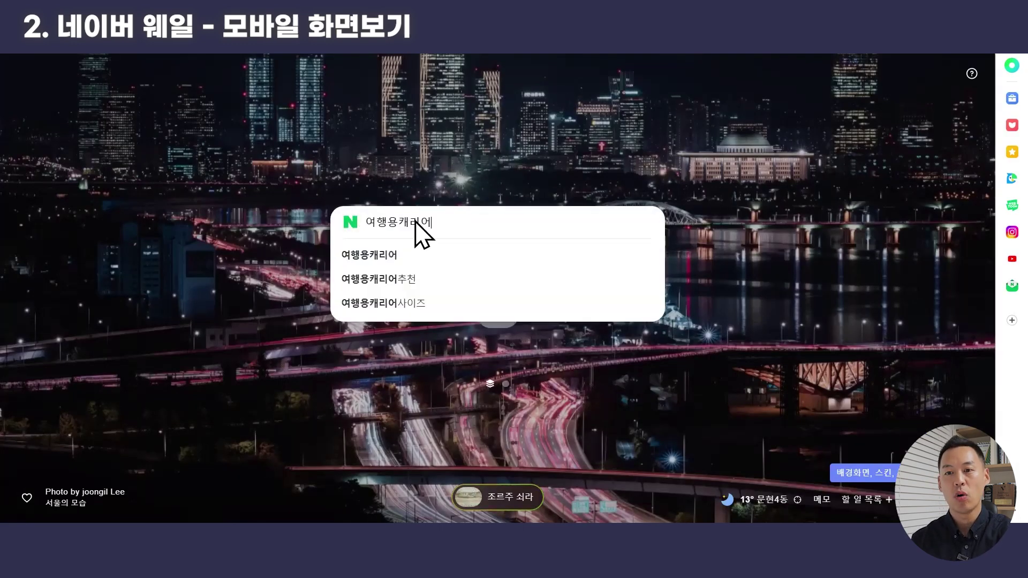
pyautogui.press('Return')
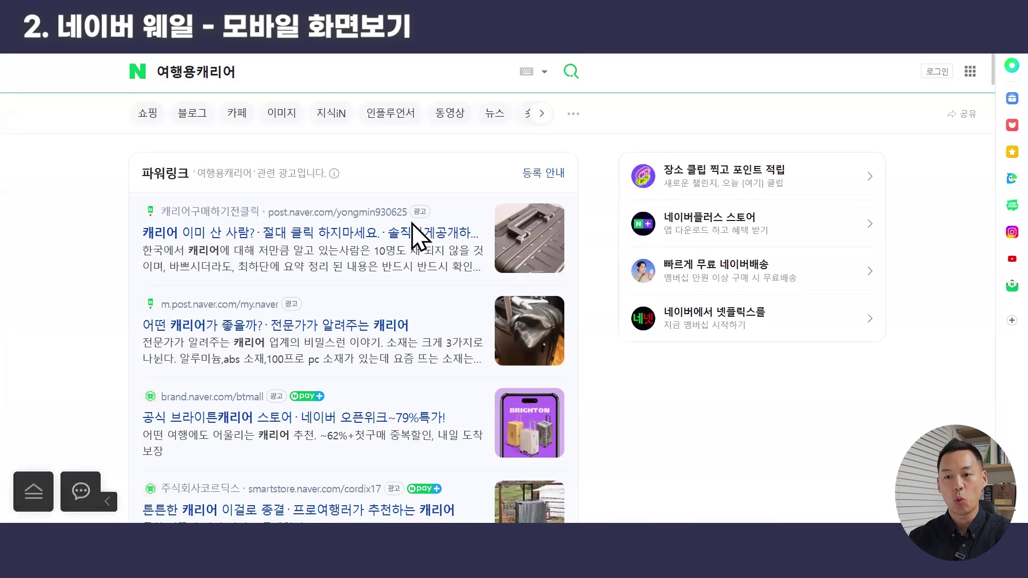
pyautogui.scroll(-15, 365, 223)
pyautogui.click(356, 328)
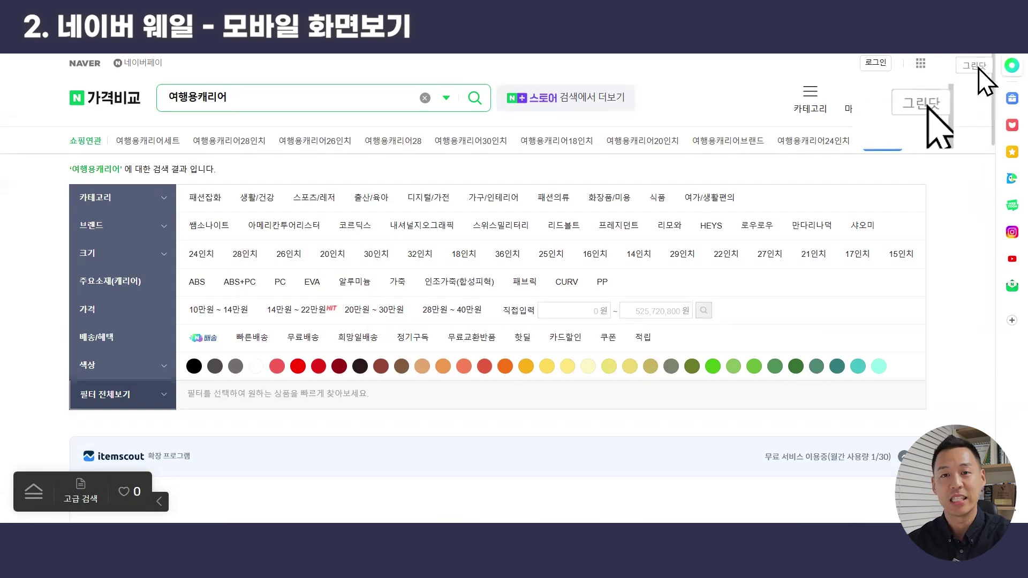
# Open Whale's 그린닷 mobile view beside the page and search it for 여행용캐리어
pyautogui.click(978, 69)
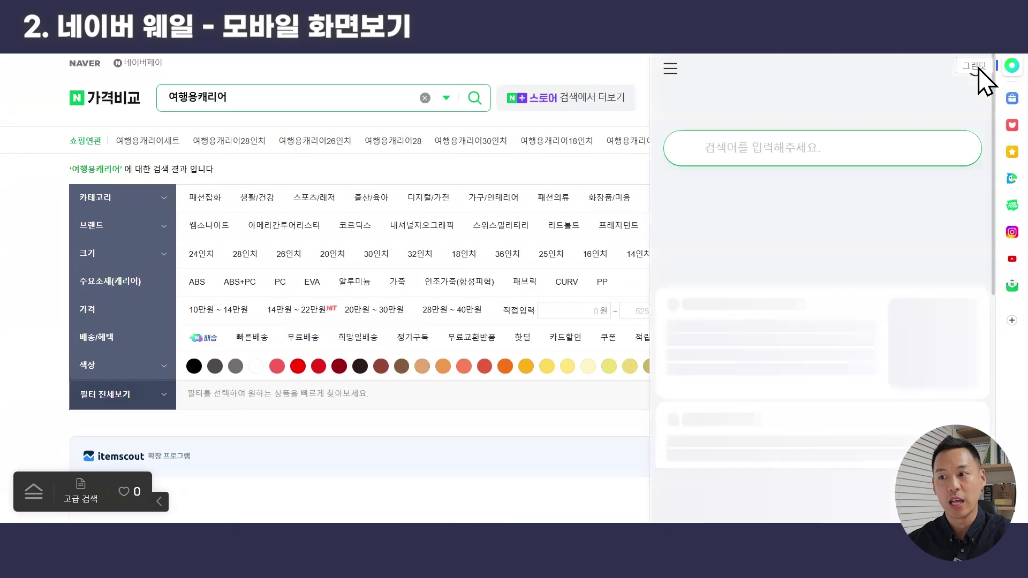
pyautogui.click(808, 153)
pyautogui.write('여행용캐리어')
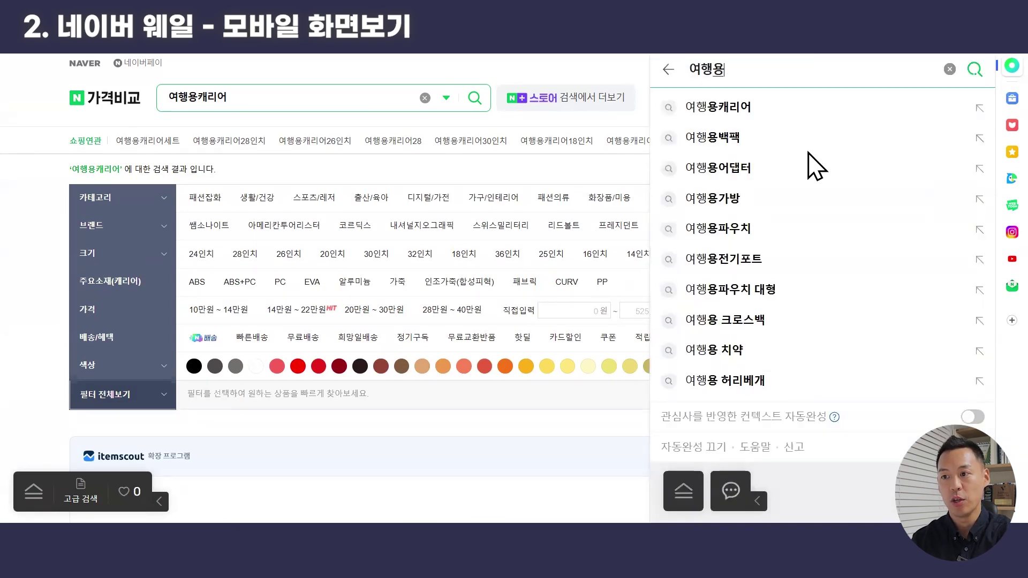
pyautogui.press('Return')
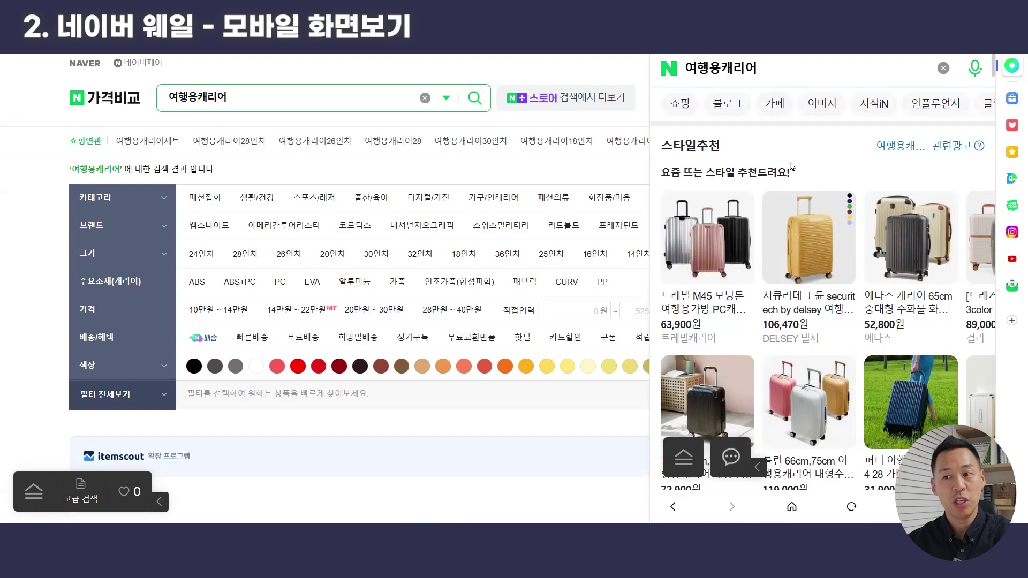
# Look through the mobile 여행용캐리어 results, past the style recommendations and ads, to the 네이버 가격비교 products
pyautogui.scroll(-10, 851, 241)
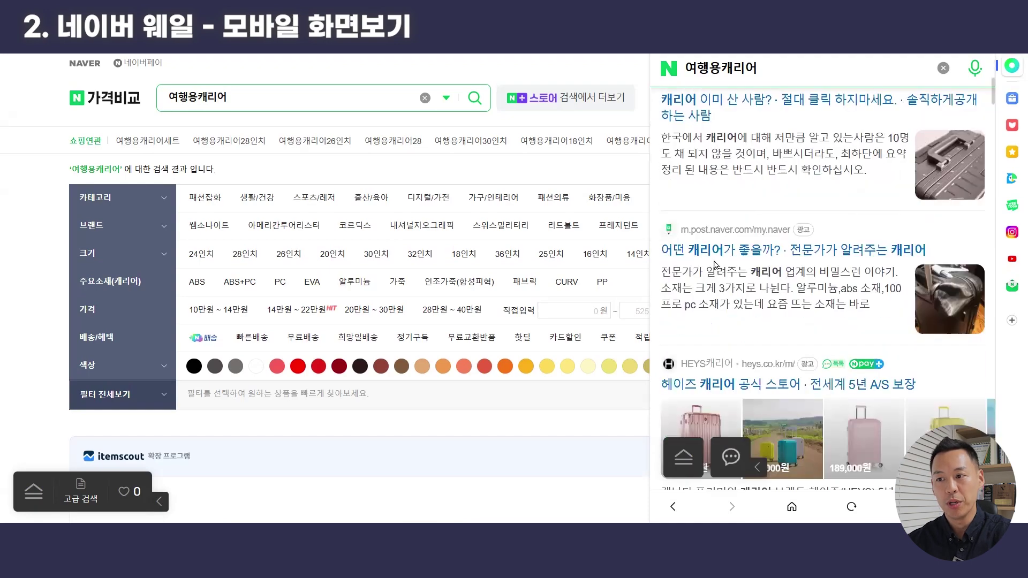
pyautogui.scroll(-12, 832, 262)
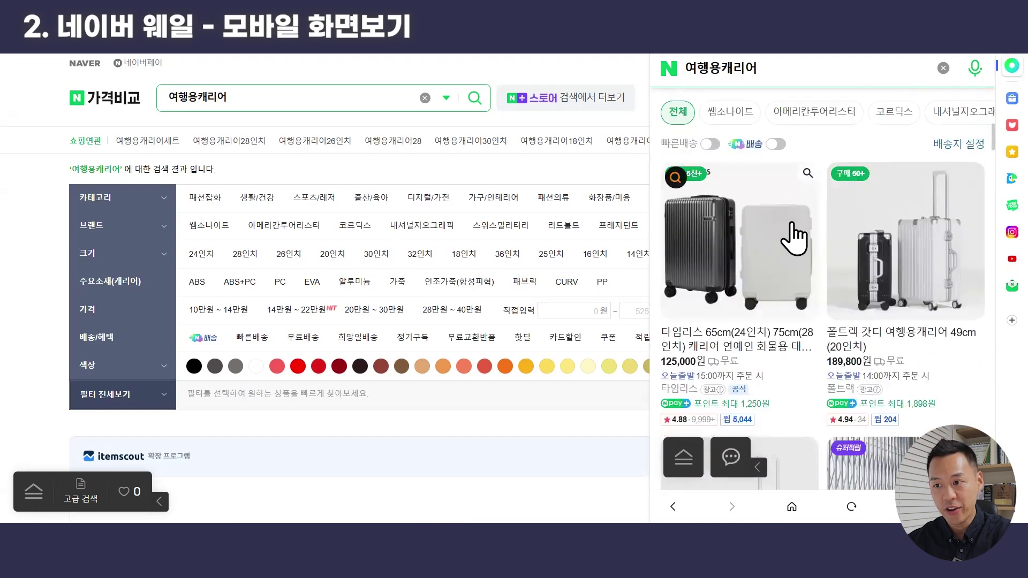
pyautogui.scroll(-5, 809, 370)
pyautogui.scroll(10, 825, 267)
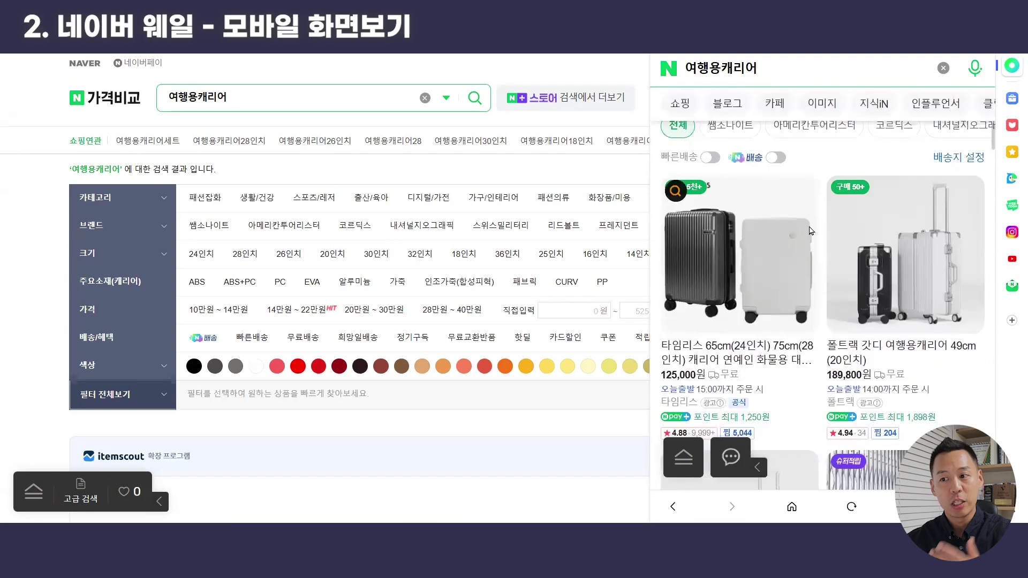
# Compare the order of luggage products in the PC 가격비교 list with the mobile 네이버 가격비교 listing
pyautogui.scroll(-8, 391, 278)
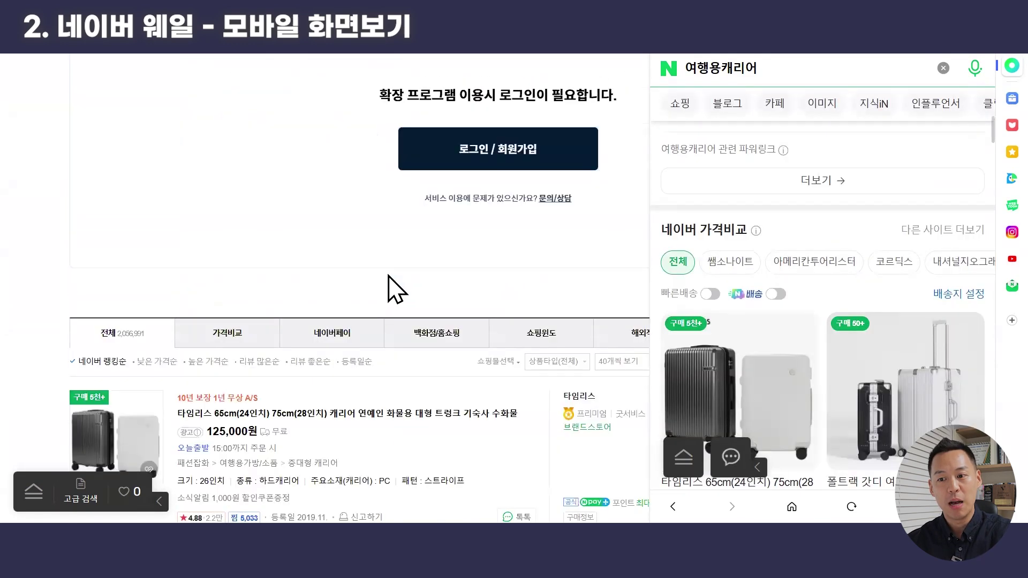
pyautogui.scroll(-5, 374, 273)
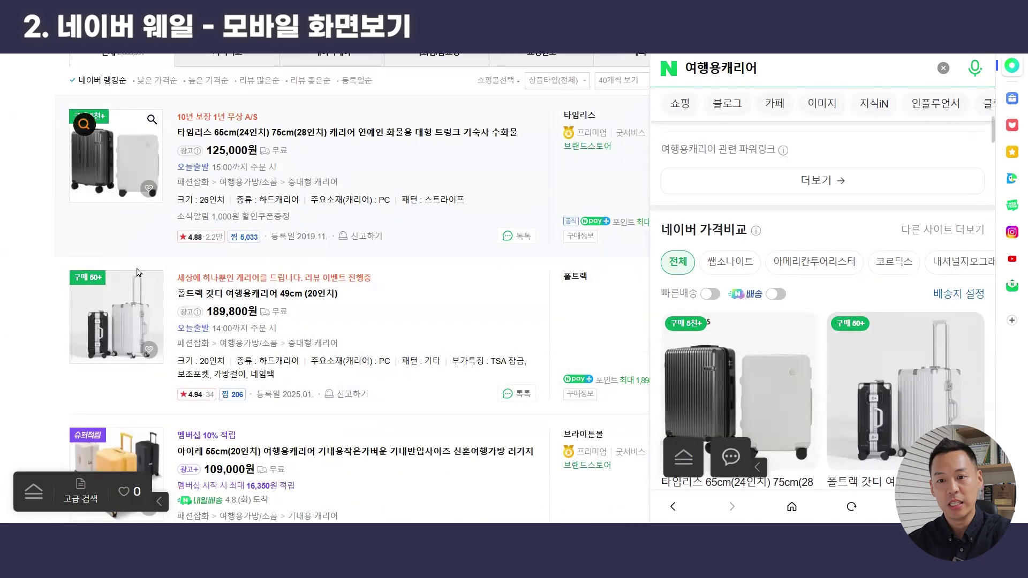
pyautogui.scroll(-6, 128, 302)
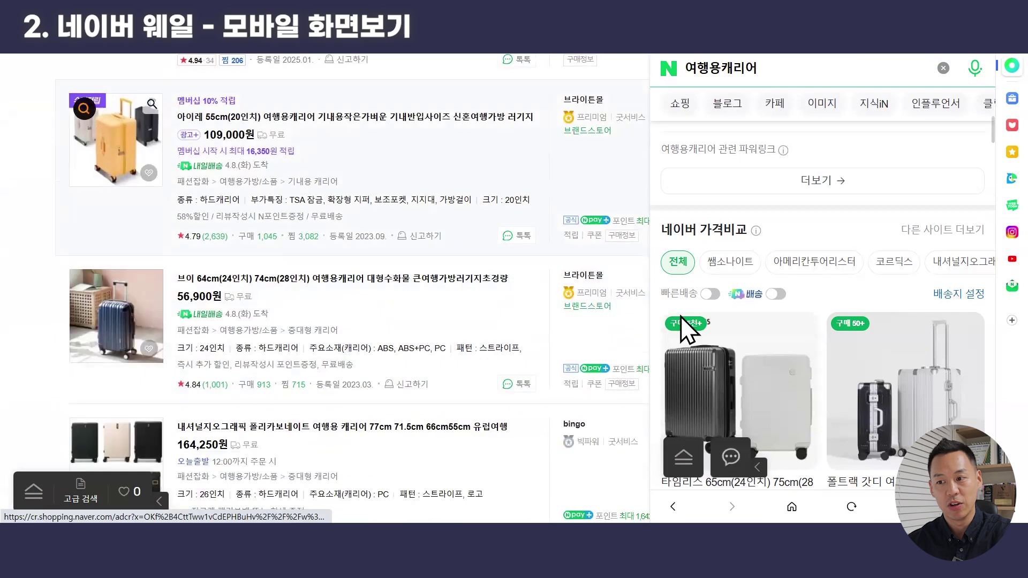
pyautogui.scroll(-1, 961, 286)
pyautogui.scroll(-5, 961, 287)
pyautogui.scroll(4, 257, 305)
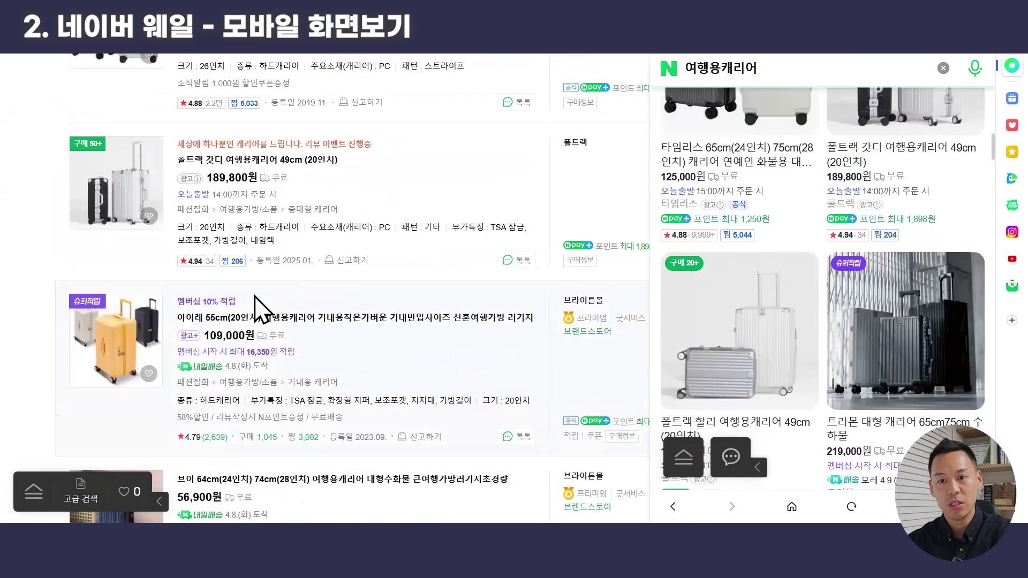
pyautogui.scroll(-4, 523, 335)
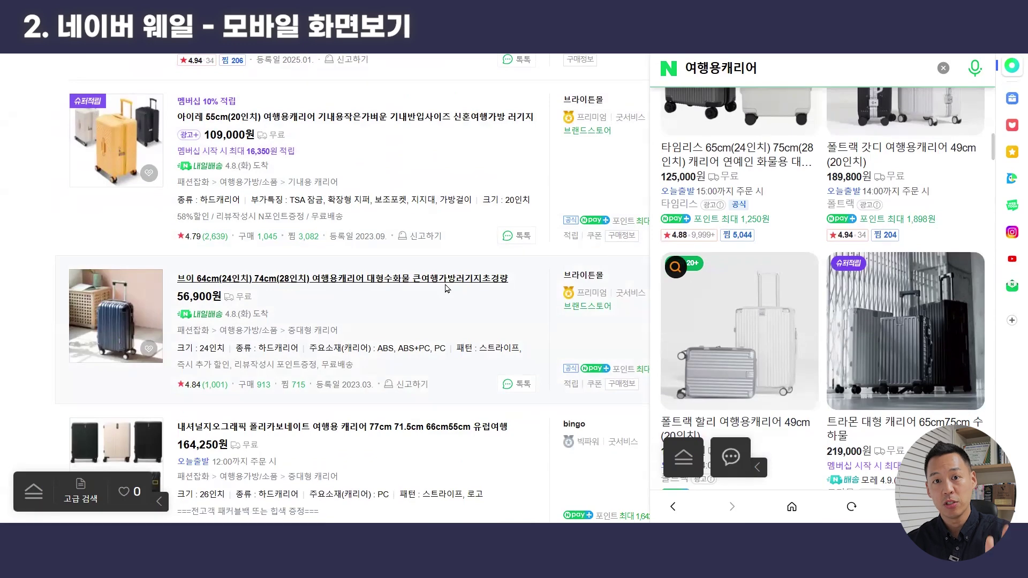
pyautogui.scroll(-5, 884, 251)
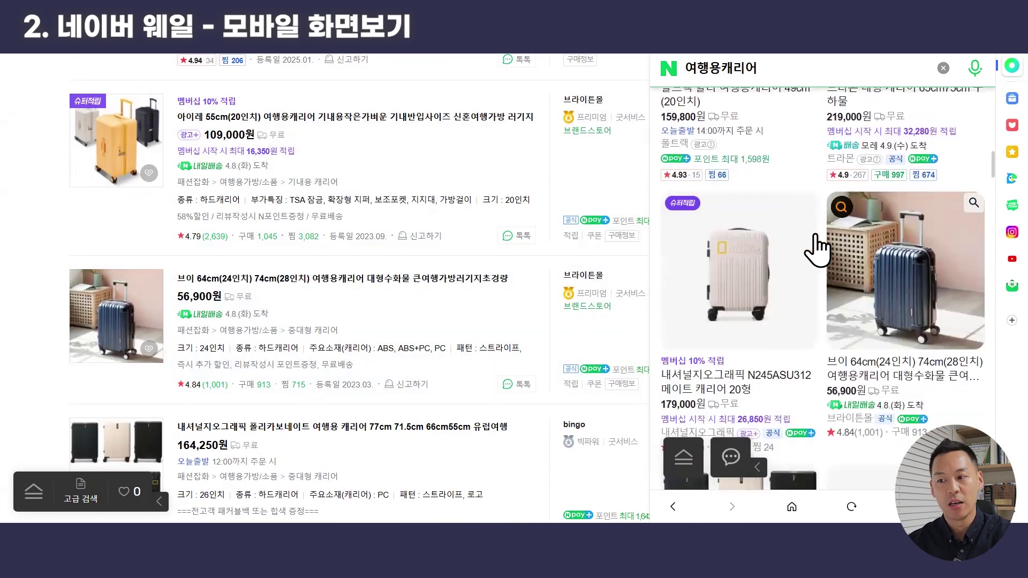
# Examine the advertised and regular luggage products in the mobile listing, including their prices, reviews and purchase figures
pyautogui.scroll(6, 787, 248)
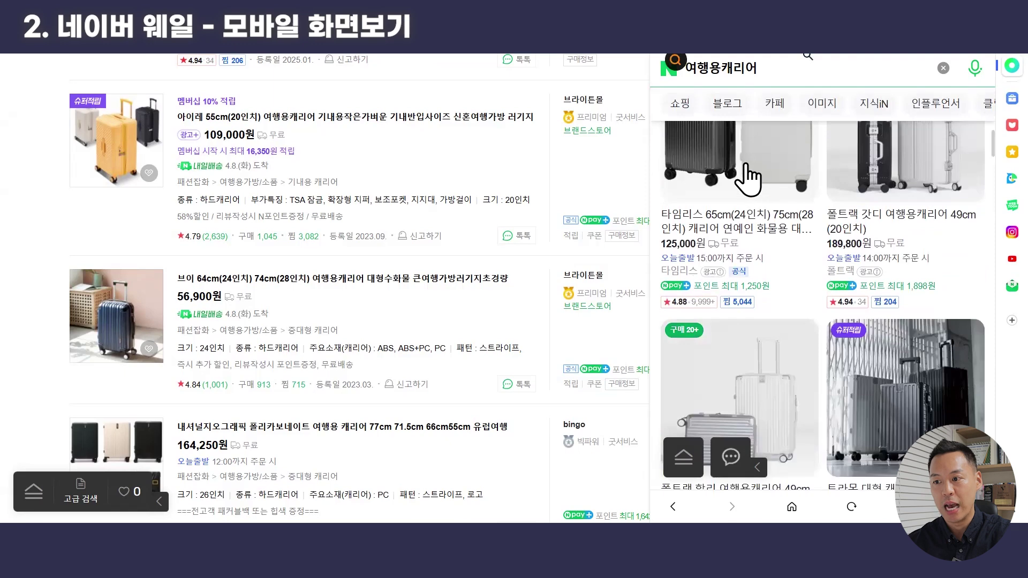
pyautogui.scroll(-3, 907, 179)
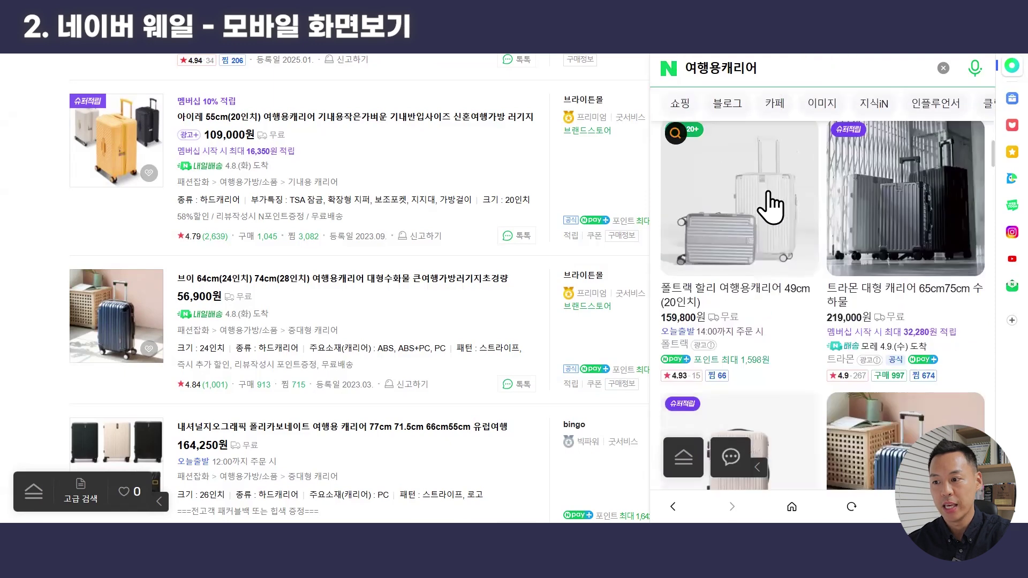
pyautogui.scroll(-5, 910, 219)
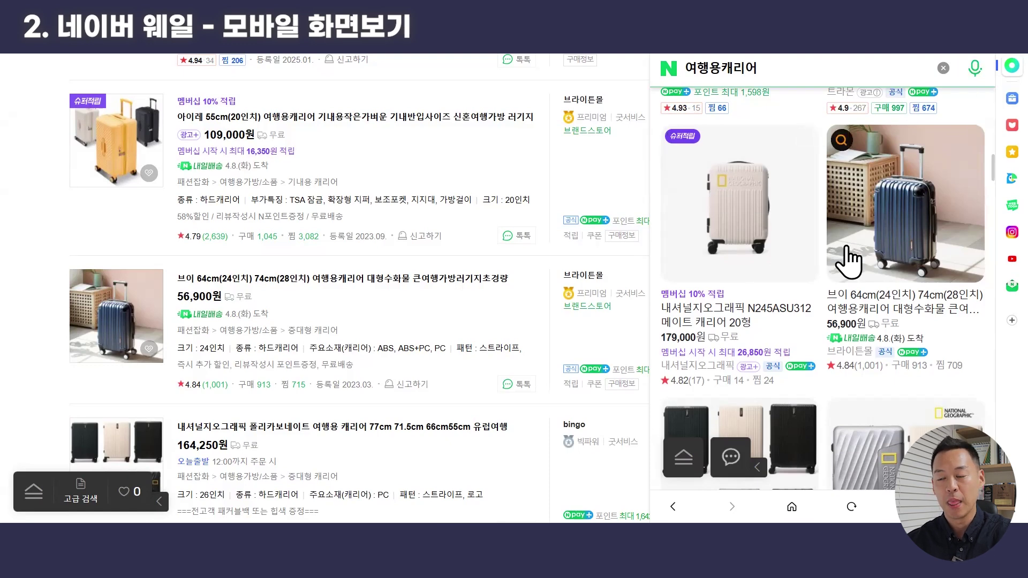
pyautogui.scroll(-5, 846, 300)
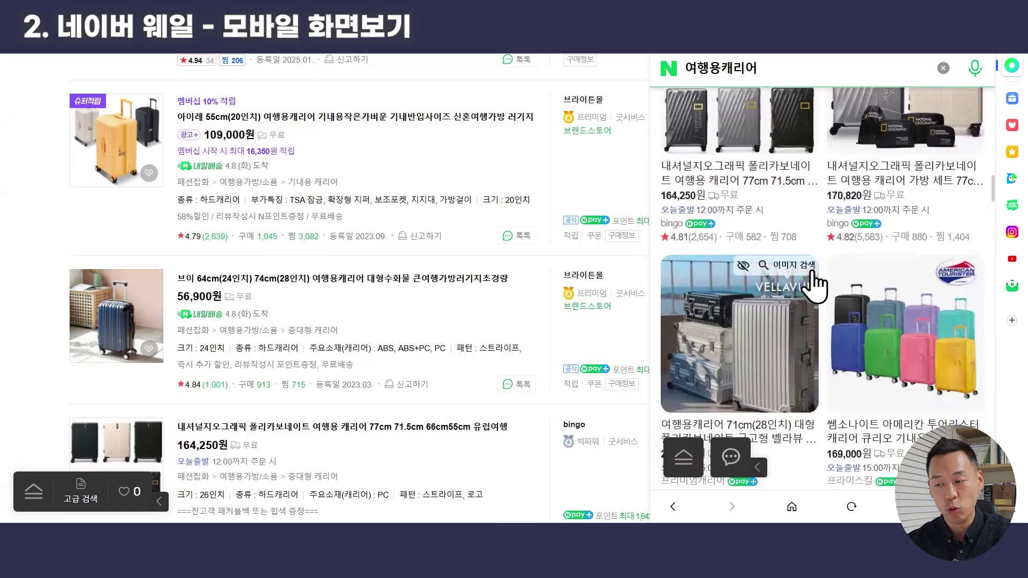
pyautogui.scroll(4, 805, 289)
pyautogui.scroll(1, 808, 264)
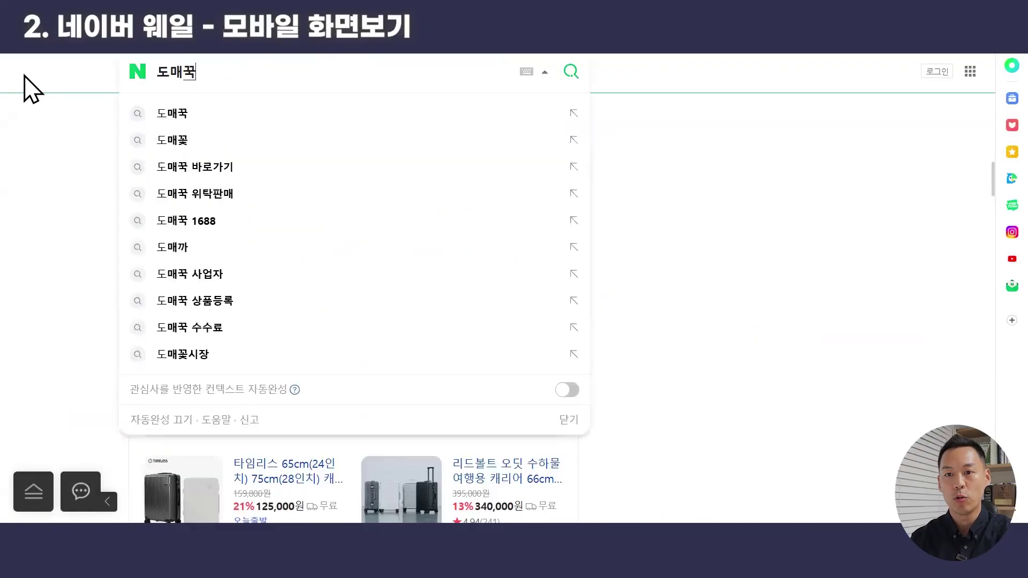
# Search Naver for 도매꾹 and open the 3D아이스실크 넥페이스가드 mask from the site's 베스트 ranking
pyautogui.press('Return')
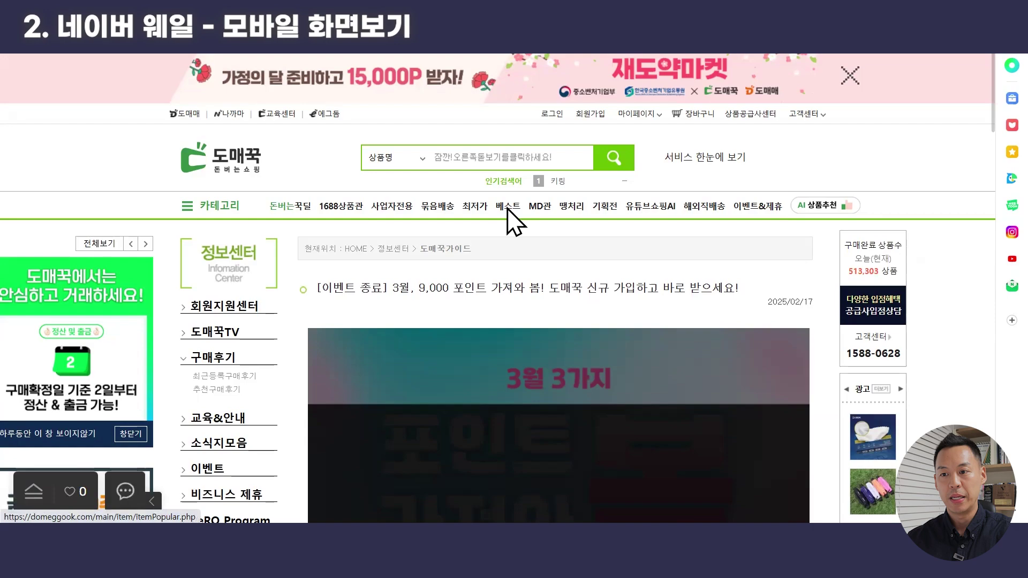
pyautogui.click(508, 208)
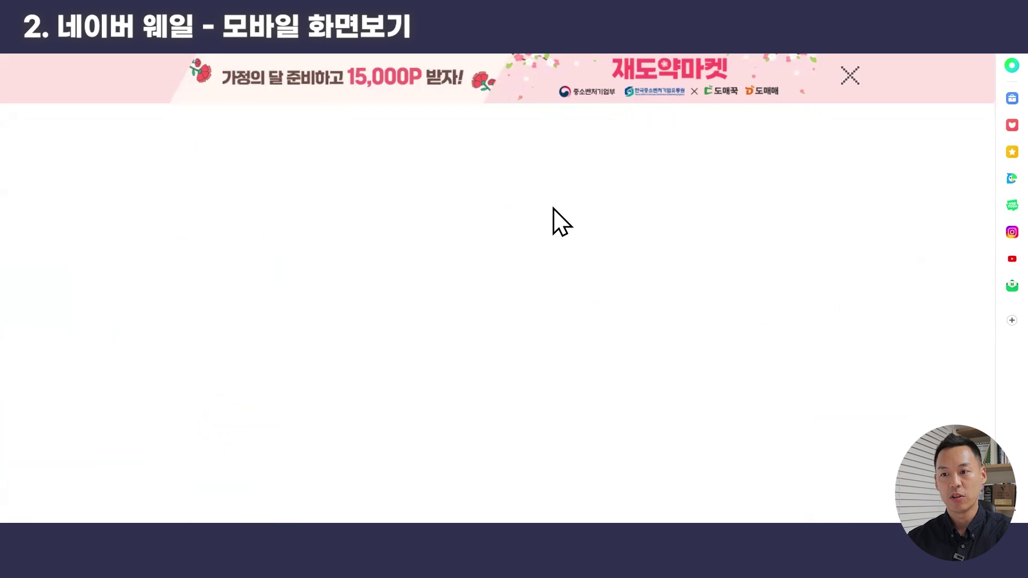
pyautogui.scroll(-10, 712, 231)
pyautogui.scroll(-8, 411, 243)
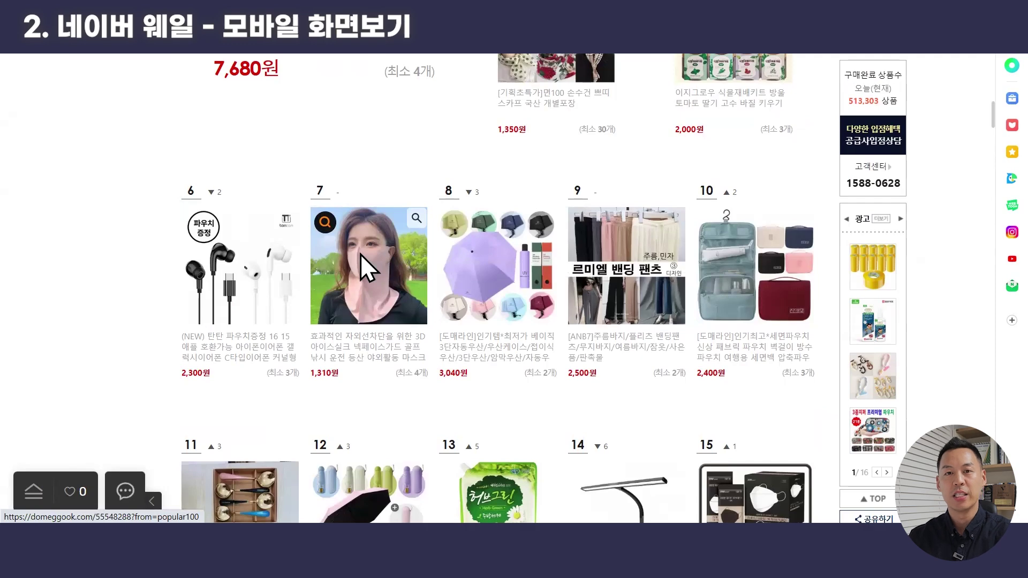
pyautogui.click(361, 255)
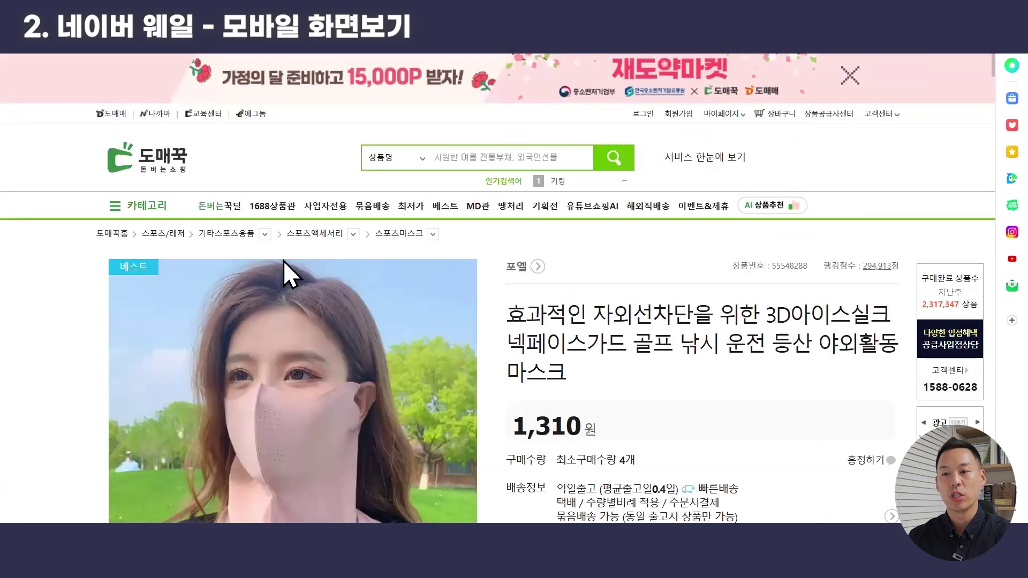
# Check the mask's 상세설명 이미지 사용여부 entry in its 상품정보 section
pyautogui.scroll(-20, 462, 300)
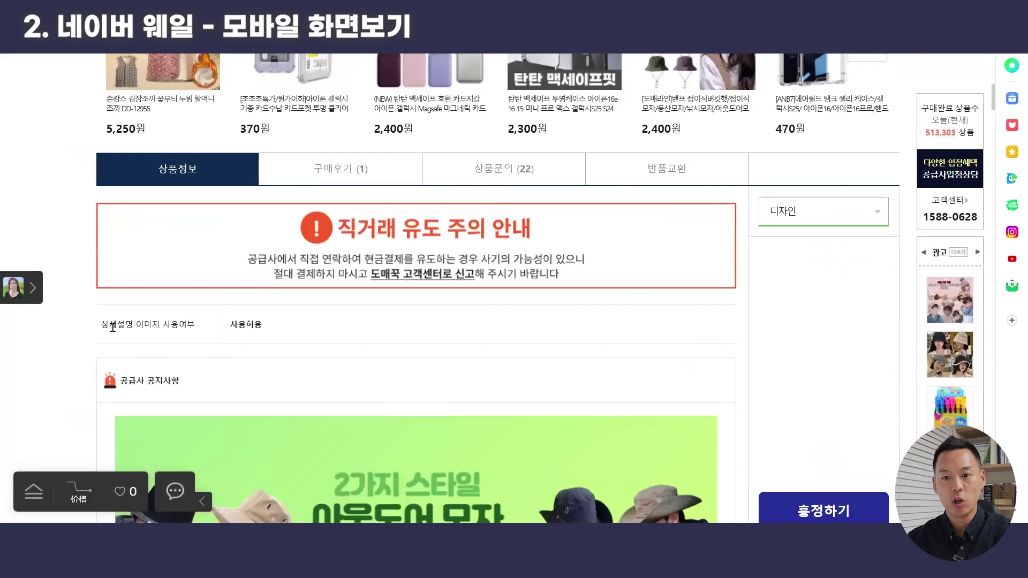
pyautogui.moveTo(101, 324); pyautogui.dragTo(208, 330)
pyautogui.click(207, 328)
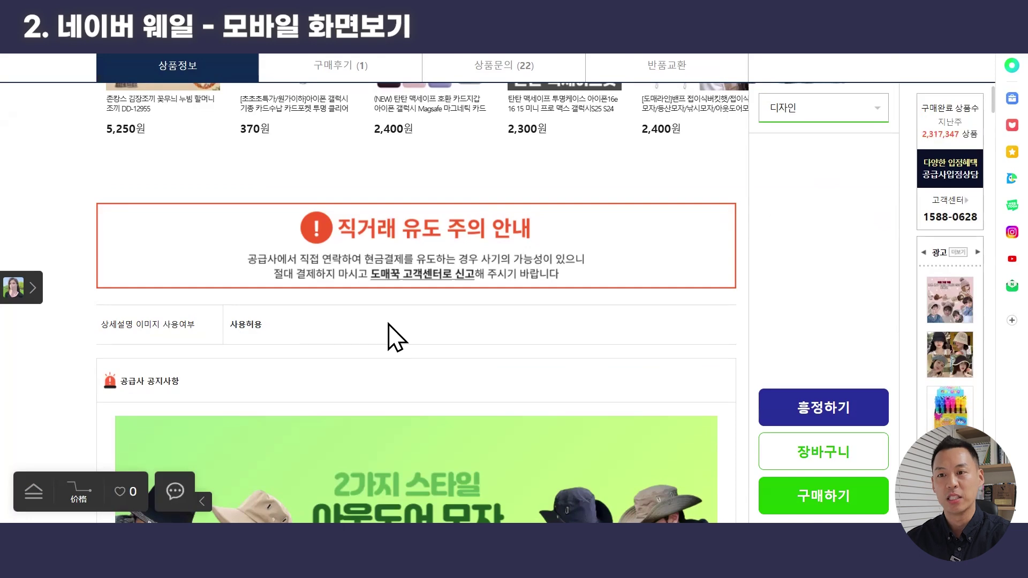
# Capture the mask's main product photo using Whale's 영역 선택 image capture
pyautogui.scroll(15, 395, 337)
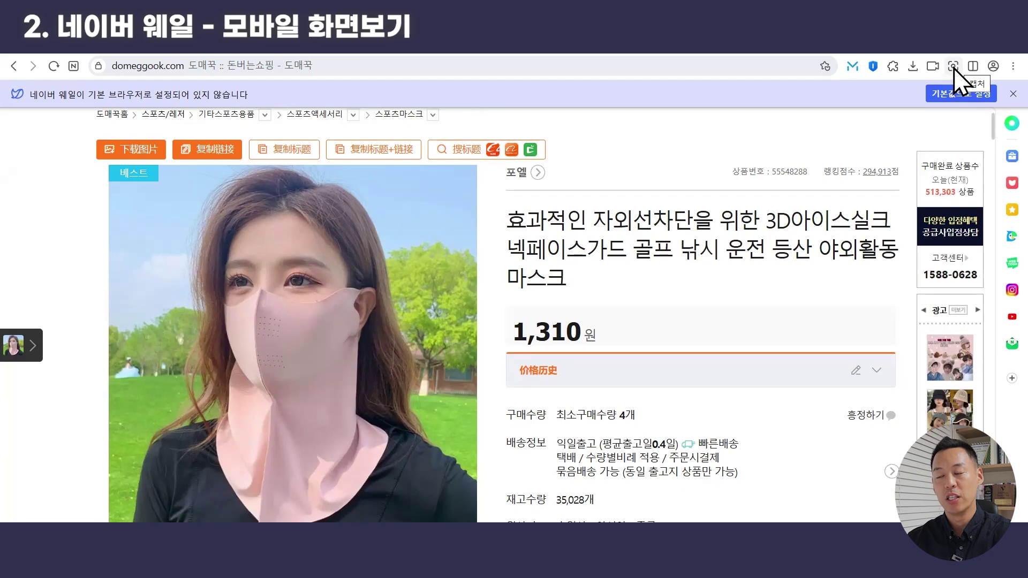
pyautogui.click(954, 66)
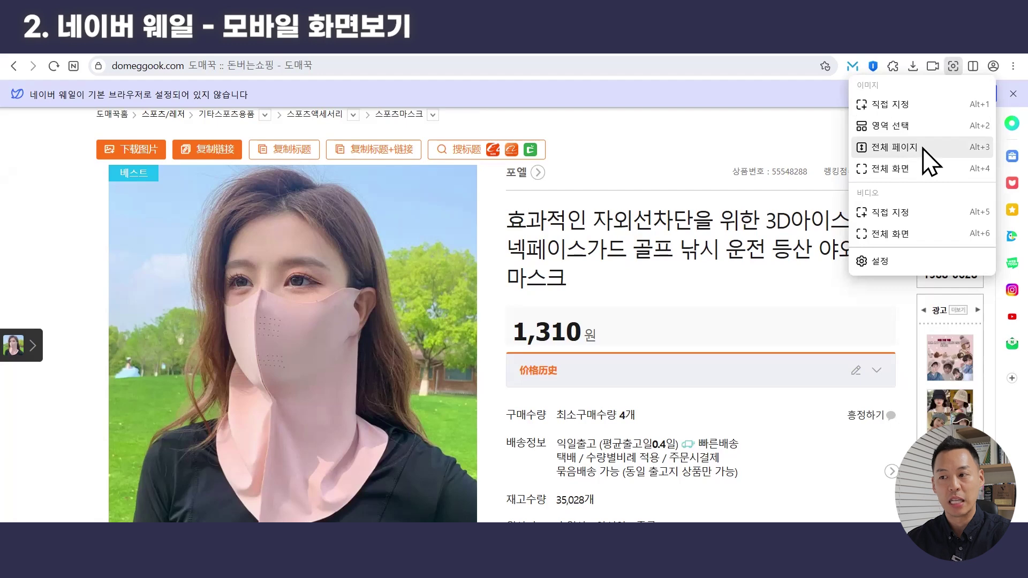
pyautogui.click(888, 133)
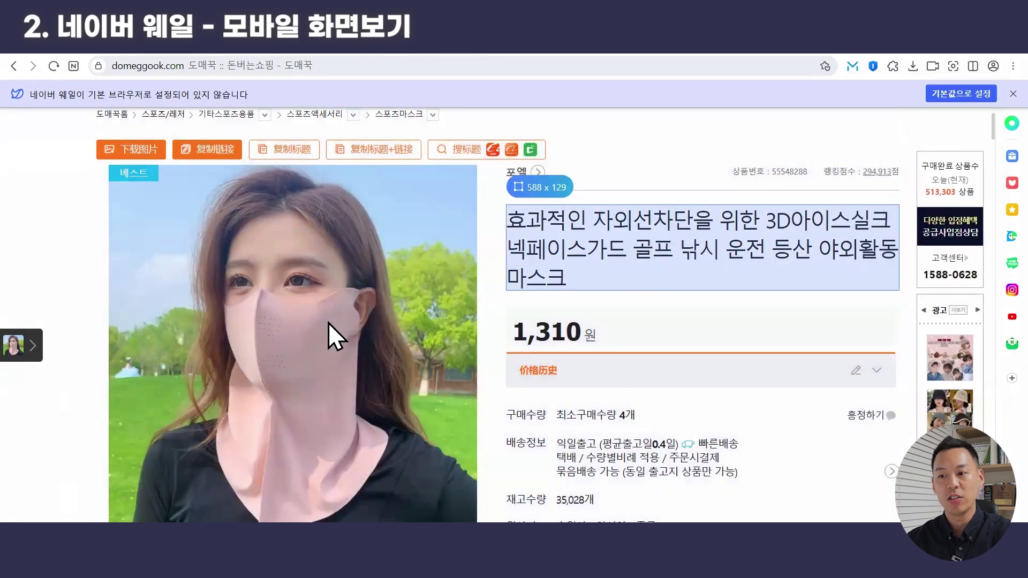
pyautogui.click(306, 240)
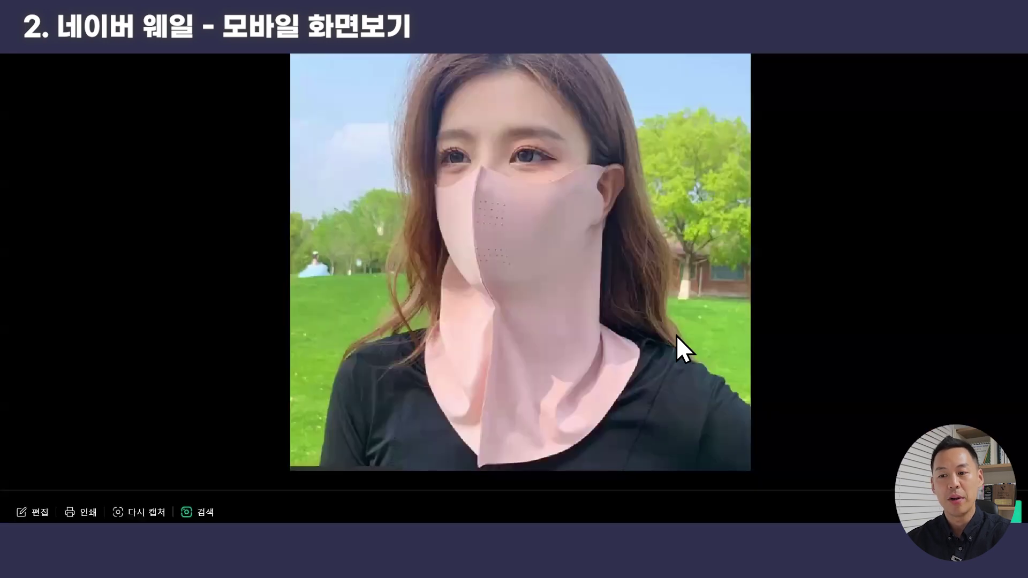